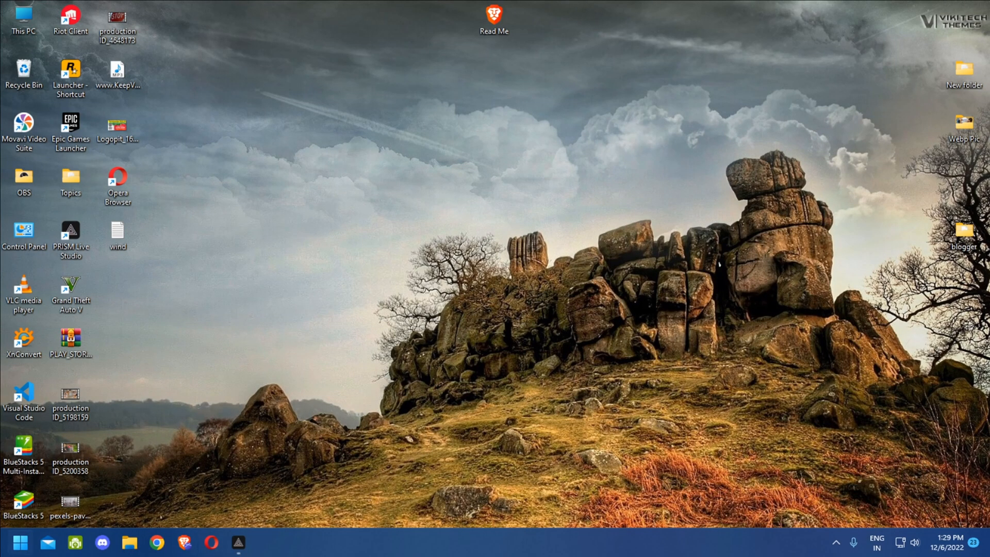
# - Turn on Developer Mode in the Windows Privacy & security settings for developers, accept the confirmation, and close Settings
pyautogui.click(19, 542)
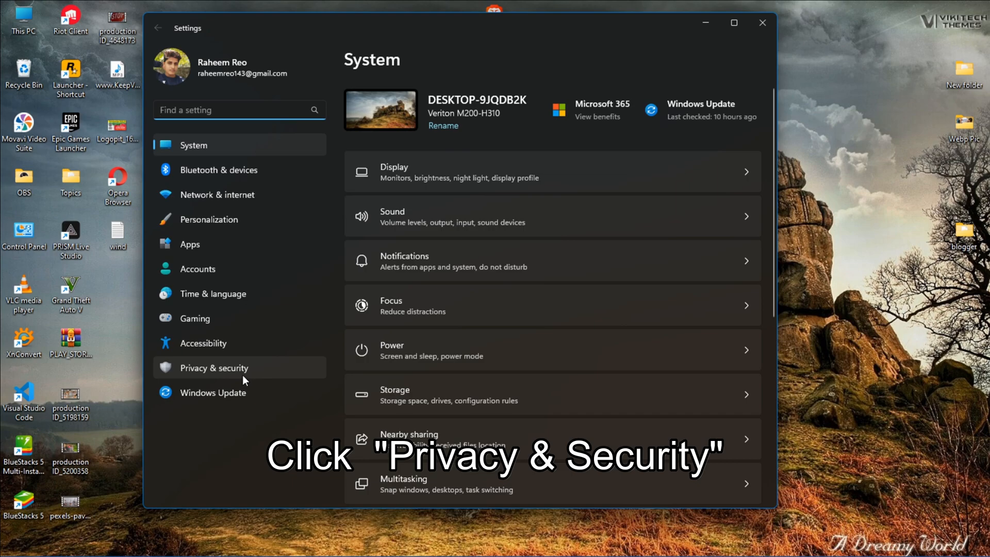
pyautogui.click(211, 372)
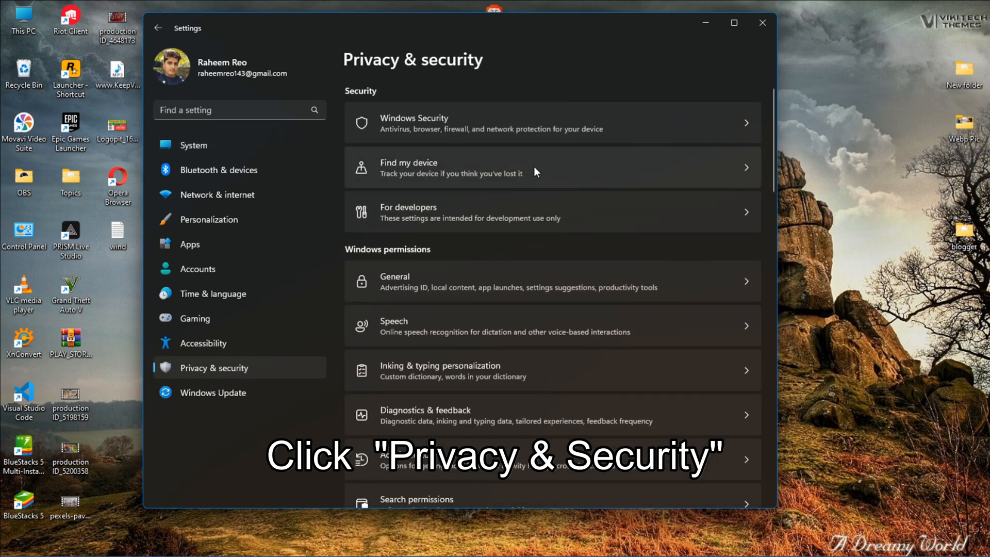
pyautogui.click(500, 211)
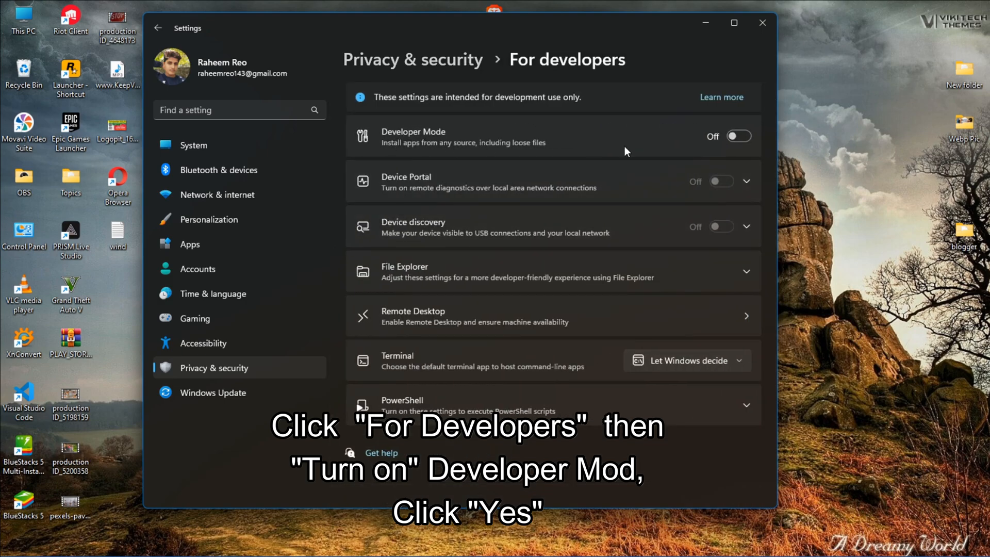
pyautogui.click(735, 139)
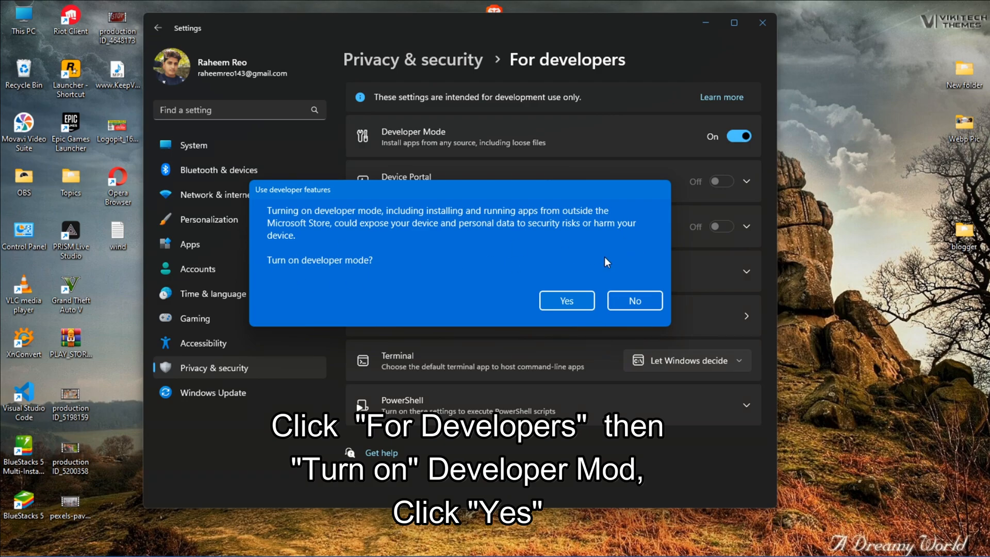
pyautogui.click(566, 301)
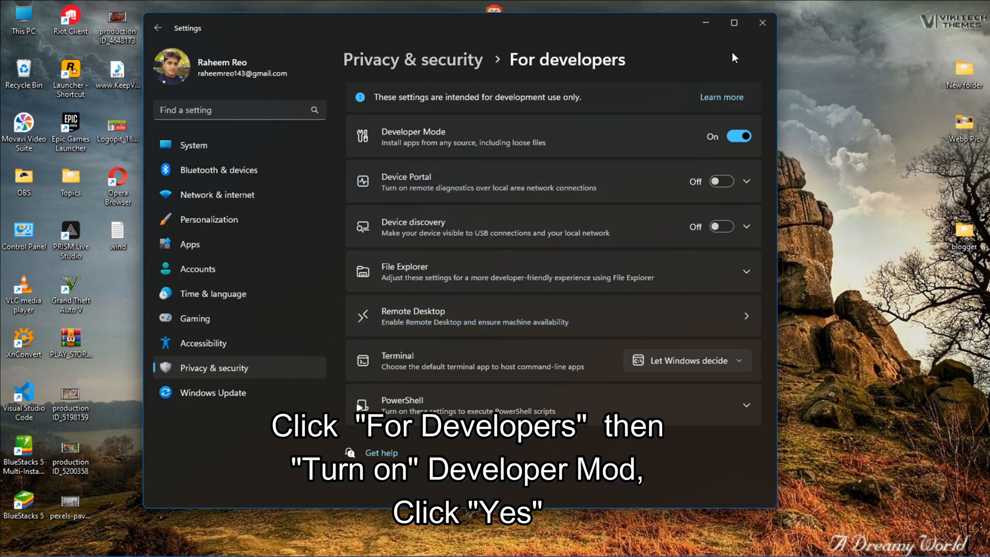
pyautogui.click(760, 28)
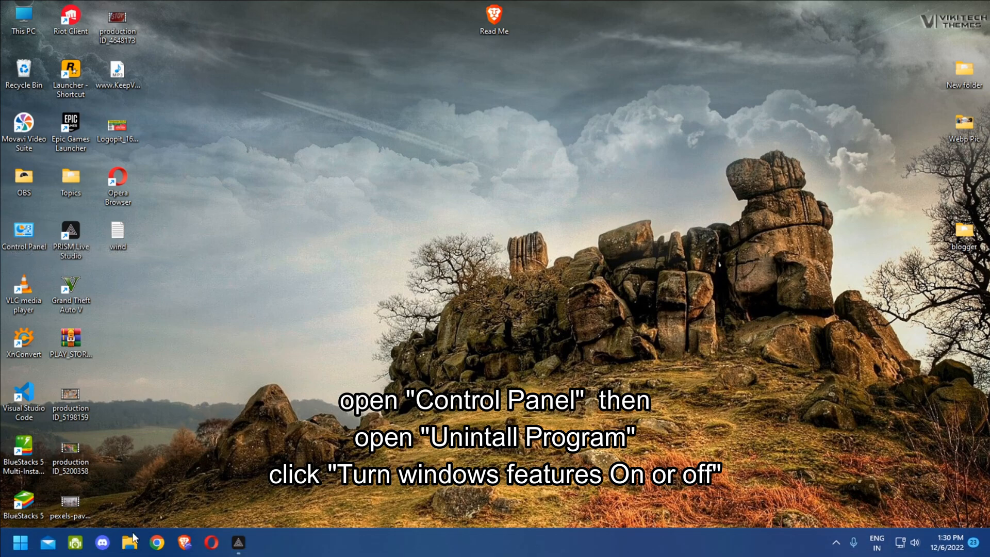
# - Open the Windows features list from Control Panel's installed programs page, and minimize the Programs and Features window behind it
pyautogui.click(17, 550)
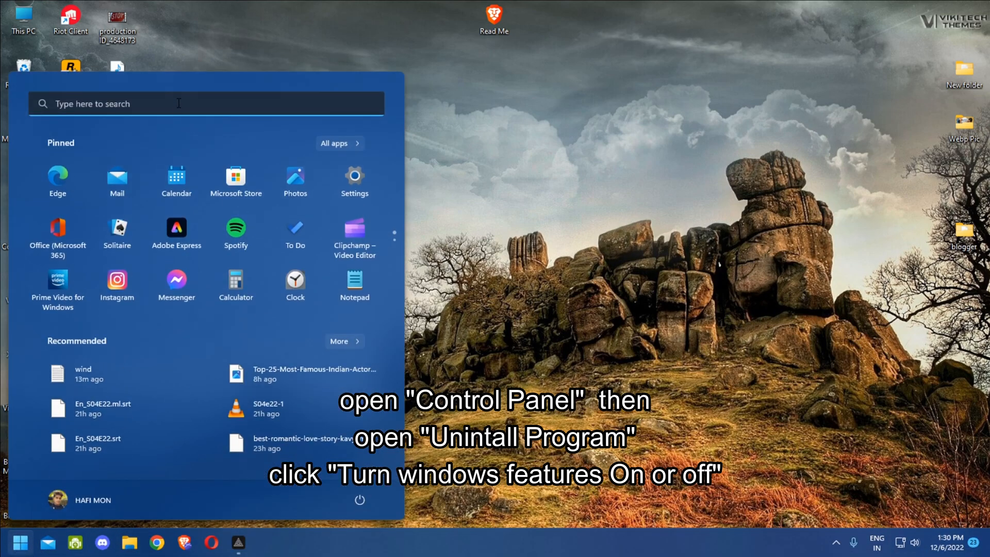
pyautogui.click(179, 103)
pyautogui.write('cont')
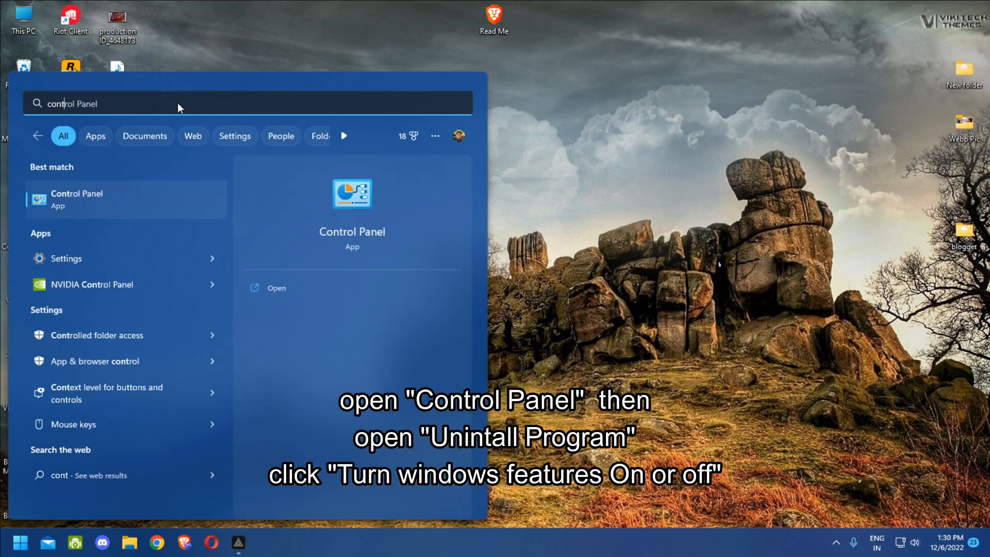
pyautogui.write('ro')
pyautogui.click(287, 293)
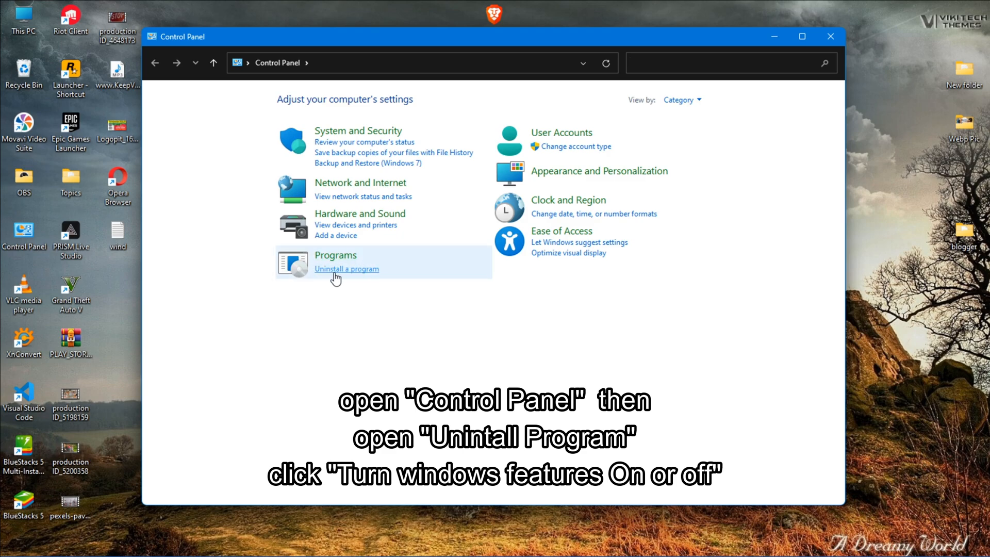
pyautogui.click(331, 270)
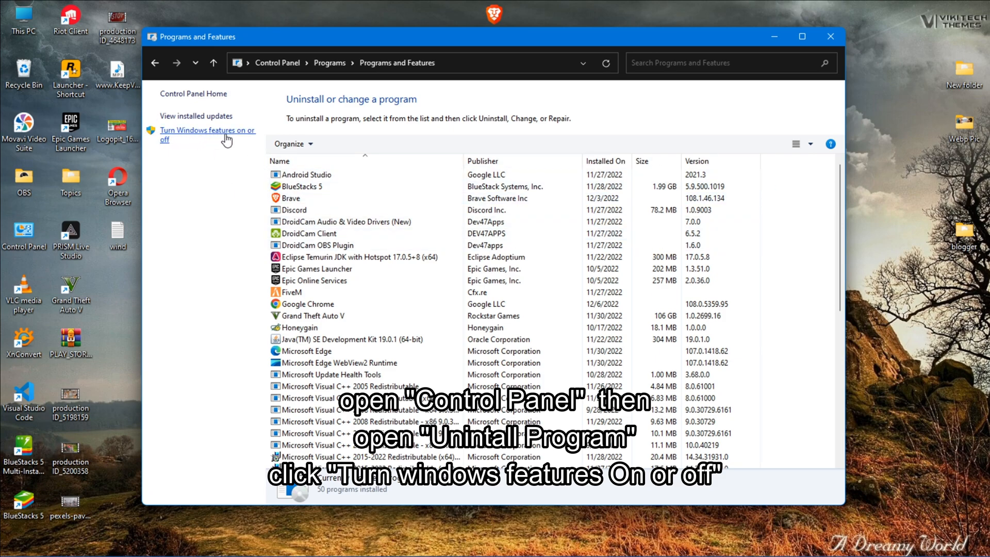
pyautogui.click(192, 135)
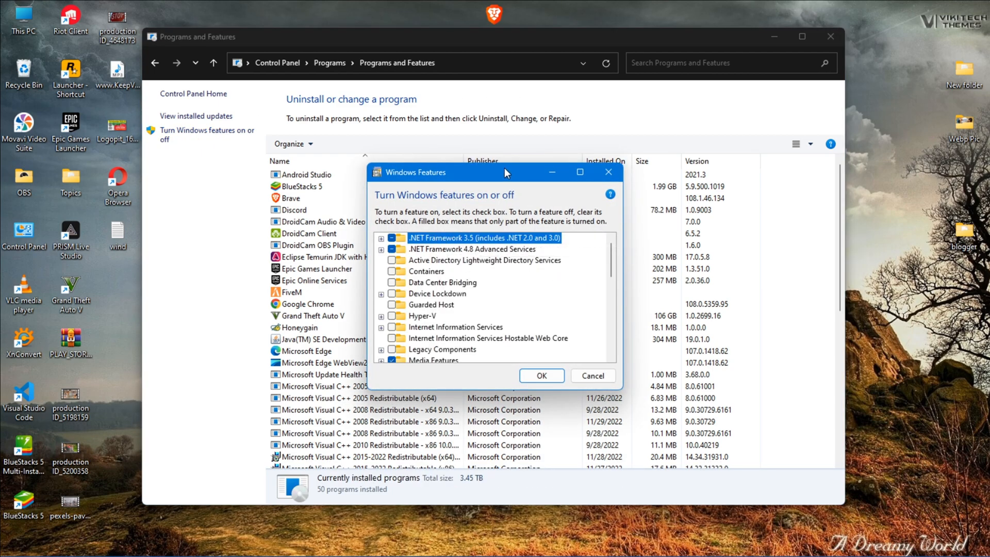
pyautogui.moveTo(505, 168); pyautogui.dragTo(489, 97)
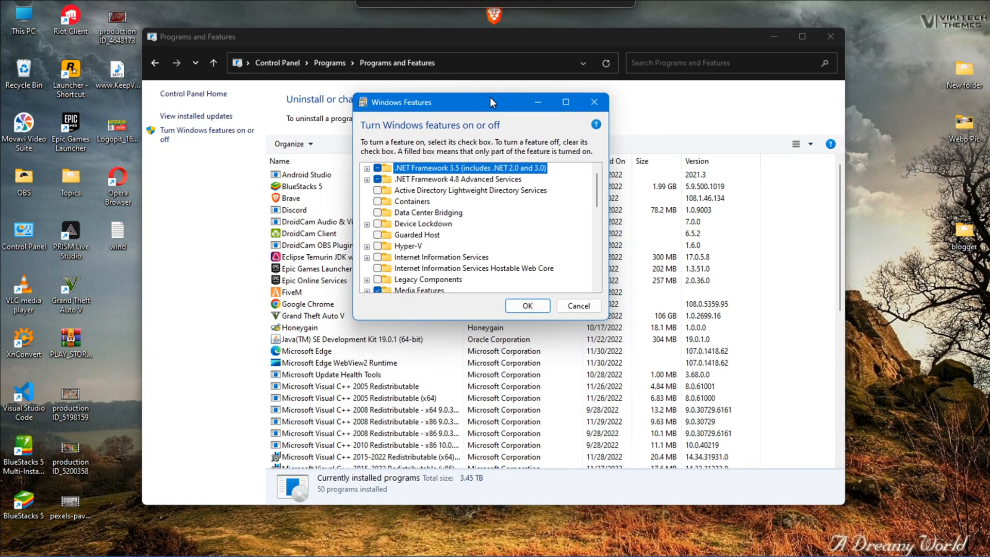
pyautogui.click(774, 37)
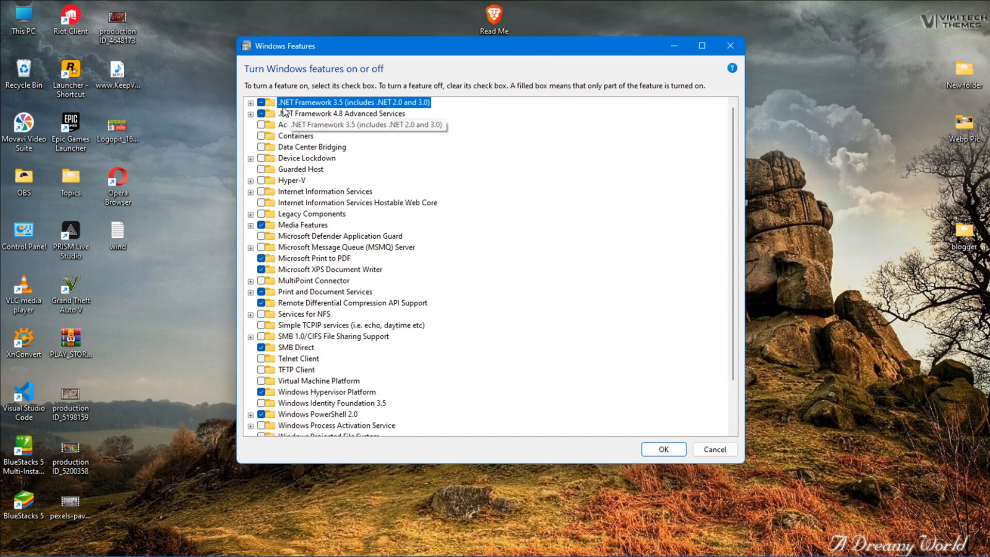
# - Enable Virtual Machine Platform, Windows Hypervisor Platform, Windows Subsystem for Linux and Hyper-V, and apply the feature changes
pyautogui.scroll(-2, 338, 322)
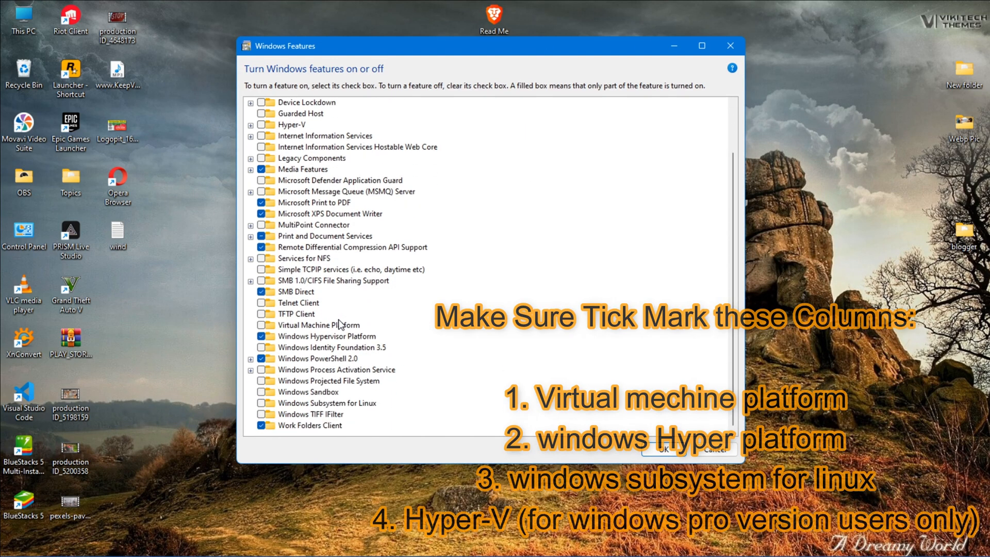
pyautogui.scroll(2, 338, 322)
pyautogui.scroll(-2, 343, 317)
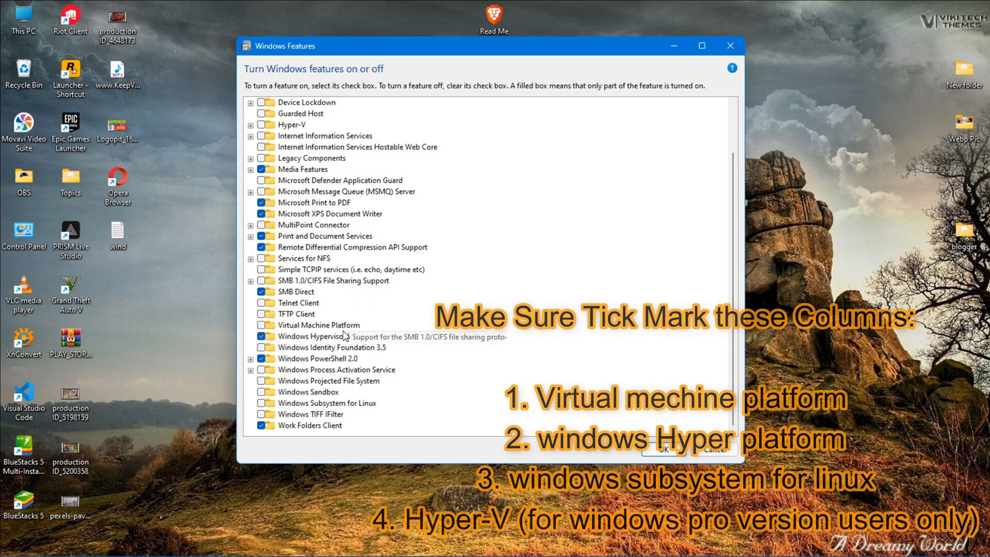
pyautogui.click(262, 325)
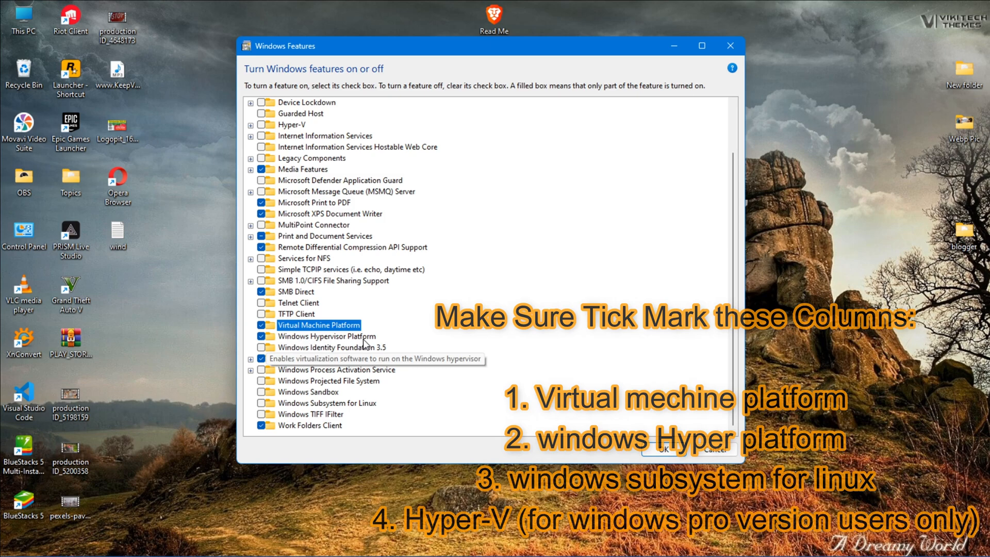
pyautogui.click(260, 336)
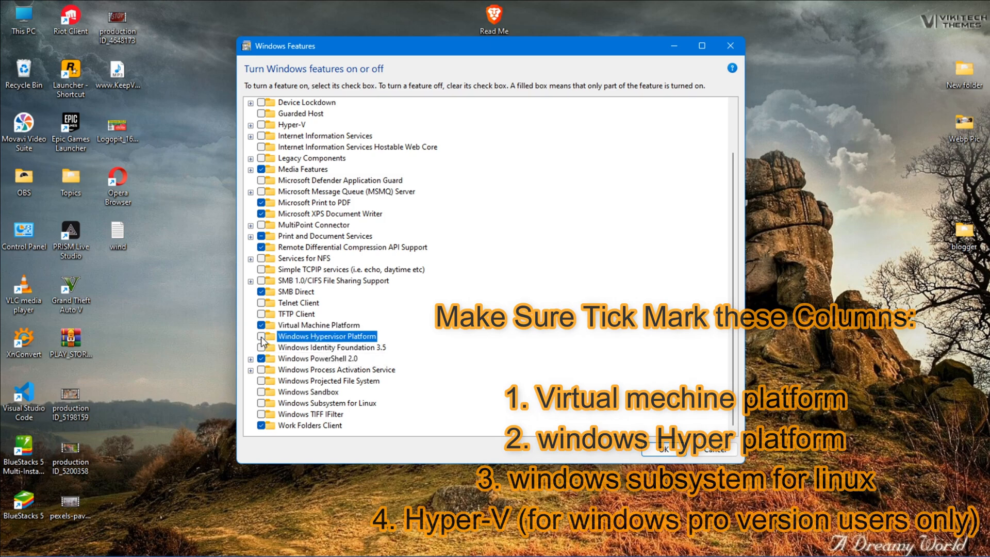
pyautogui.click(261, 337)
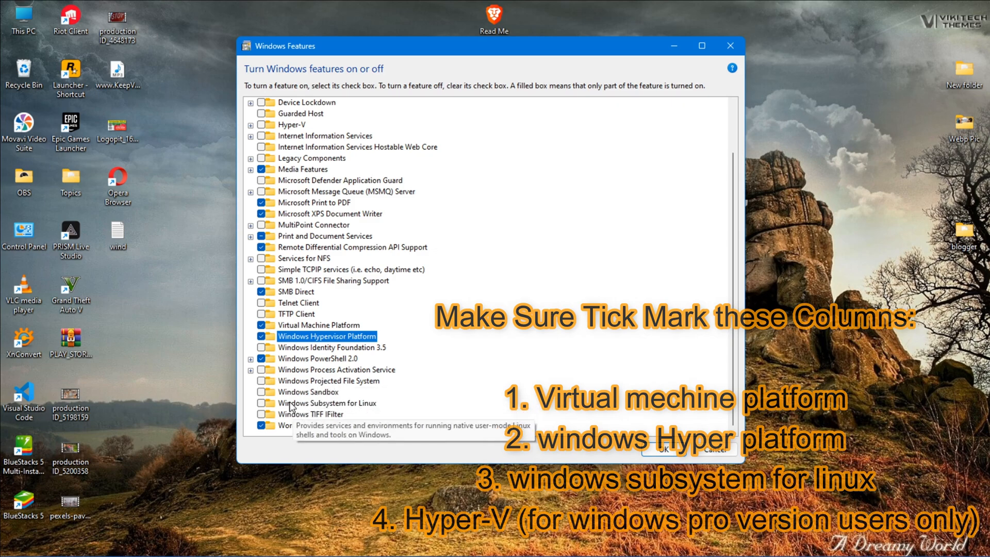
pyautogui.click(261, 402)
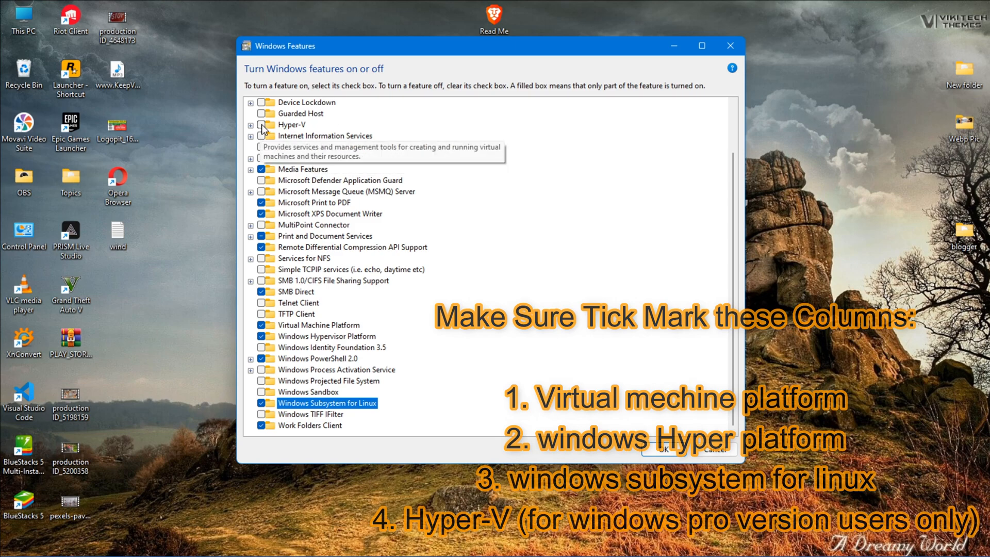
pyautogui.click(262, 125)
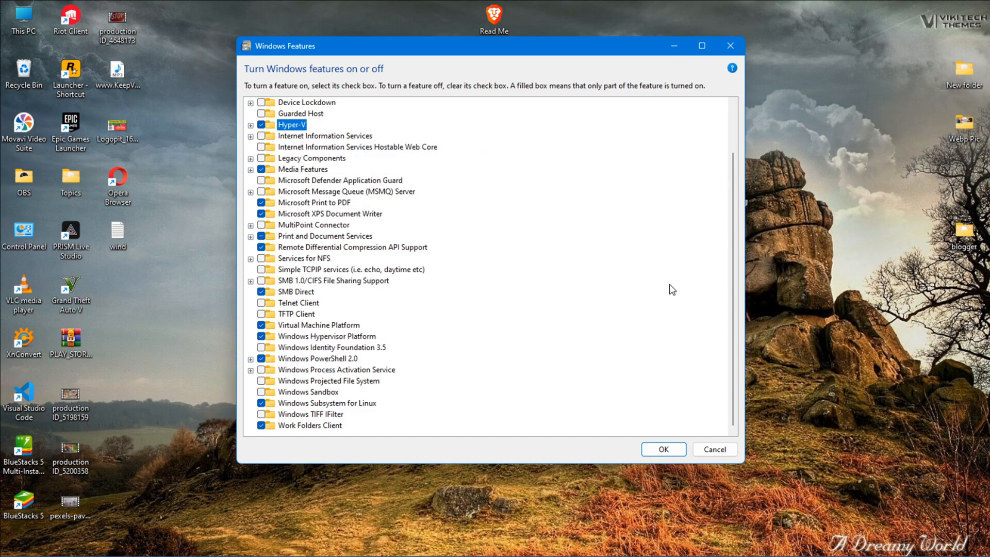
pyautogui.click(671, 450)
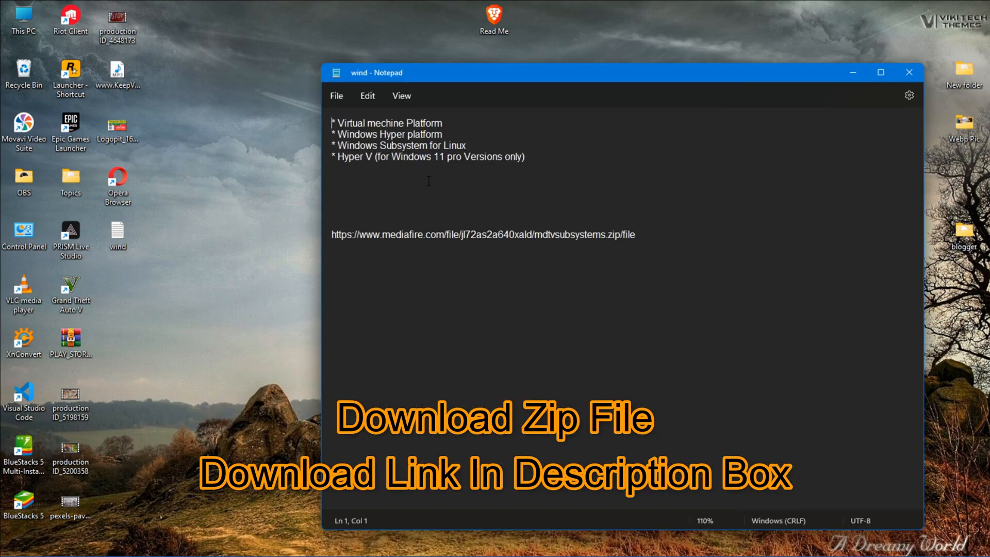
# - Copy the MediaFire link to mdtvsubsystems.zip from the wind text file and minimize Notepad
pyautogui.moveTo(332, 240); pyautogui.dragTo(638, 257)
pyautogui.hotkey('ctrl', 'c')
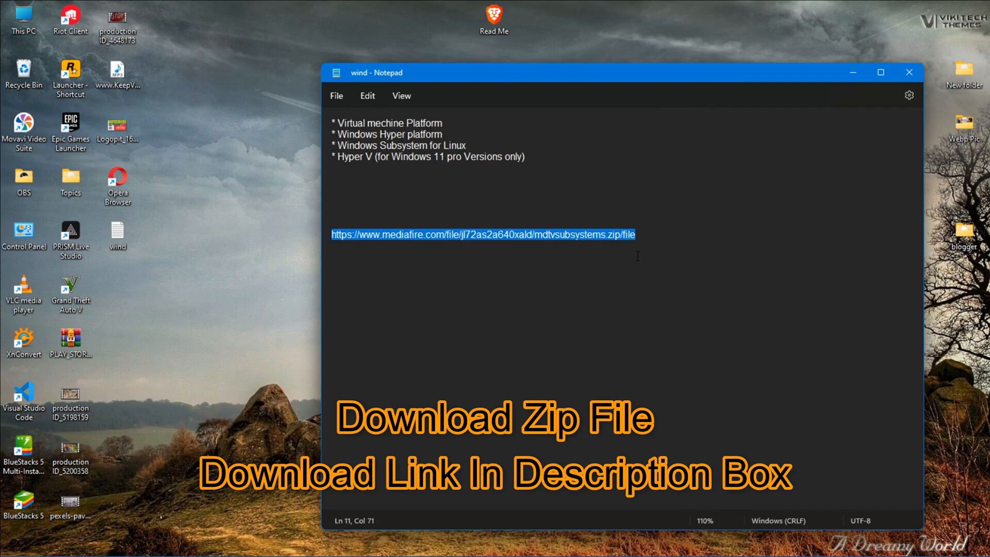
pyautogui.click(856, 69)
pyautogui.rightClick(241, 91)
pyautogui.click(287, 140)
pyautogui.rightClick(335, 40)
pyautogui.click(344, 93)
# - Switch to Brave, load the copied MediaFire link, save mdtvsubsystems.zip to the Desktop, and minimize the browser
pyautogui.click(185, 550)
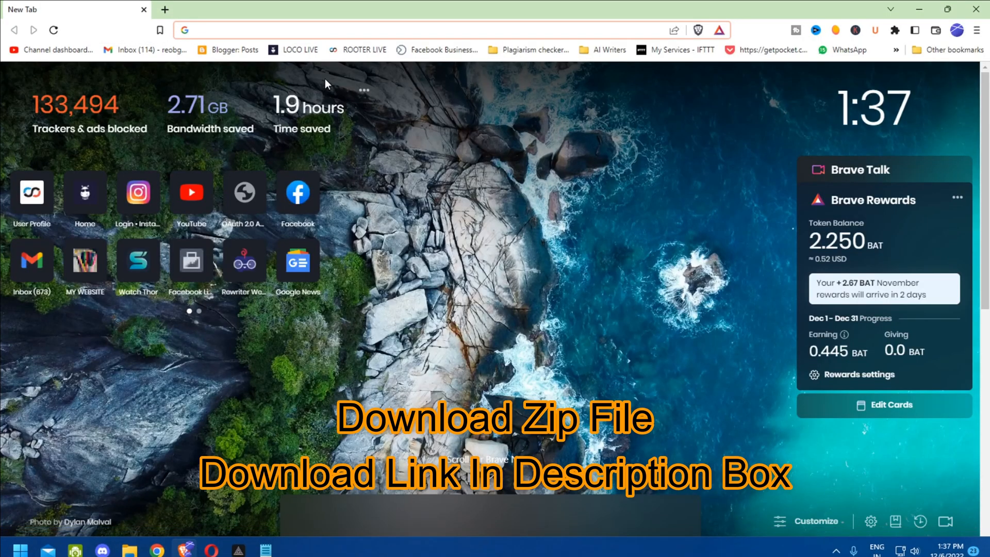
pyautogui.hotkey('ctrl', 'v')
pyautogui.press('Return')
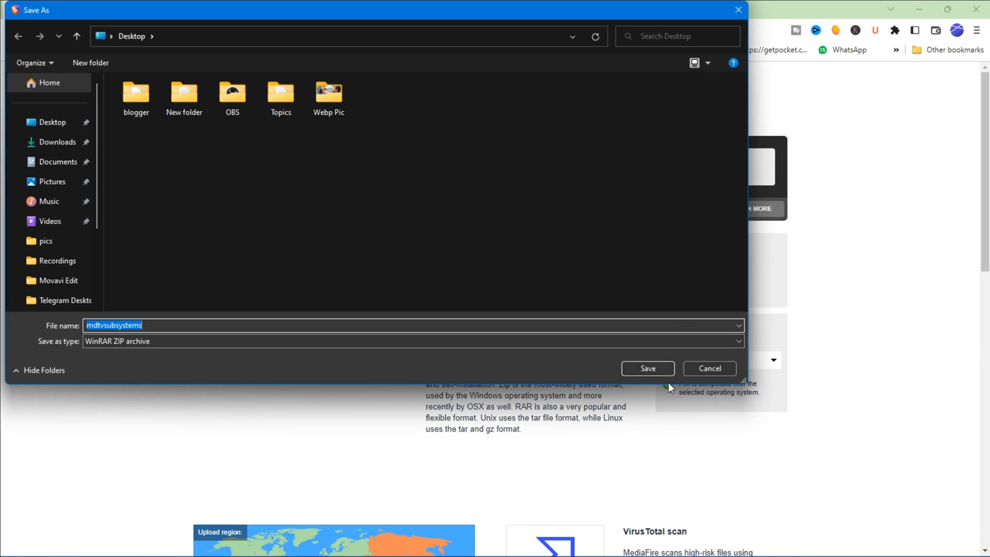
pyautogui.click(648, 367)
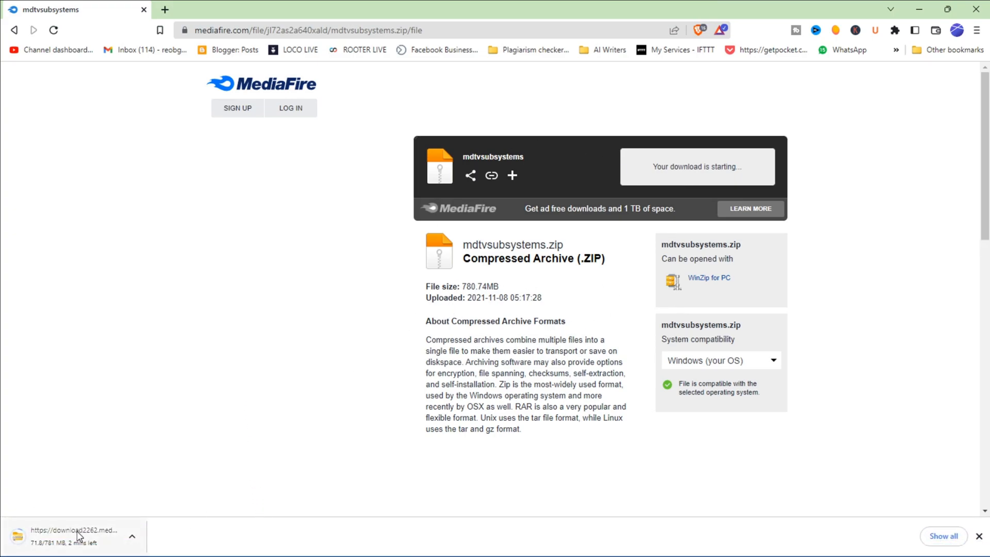
pyautogui.click(919, 12)
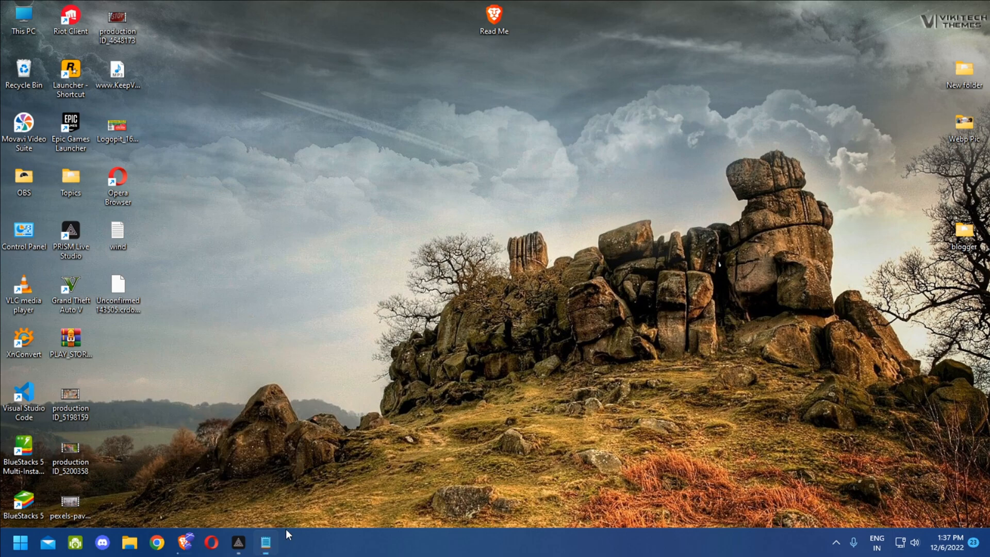
# - Review the required features in the wind text file, highlighting the Hyper V line for Windows 11 Pro
pyautogui.click(265, 542)
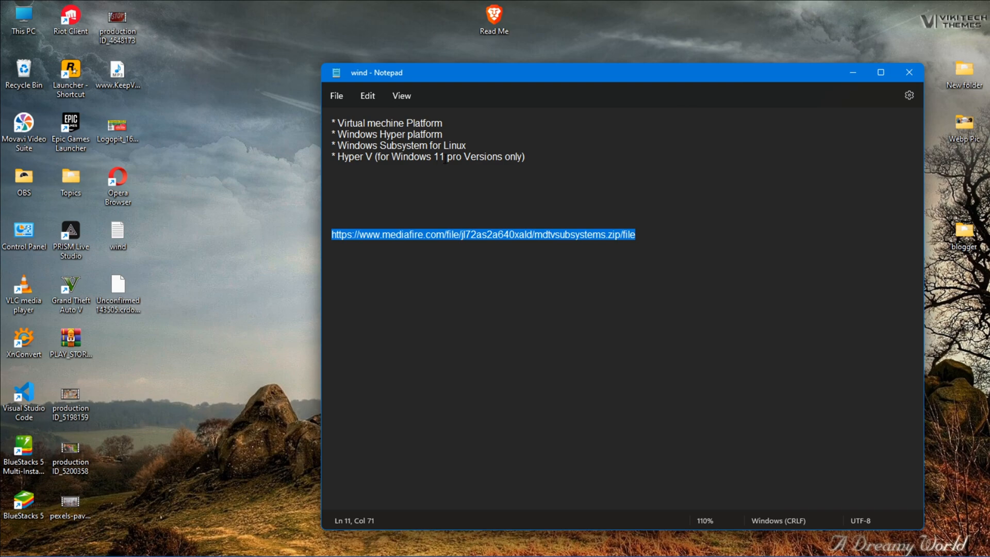
pyautogui.moveTo(524, 156); pyautogui.dragTo(332, 158)
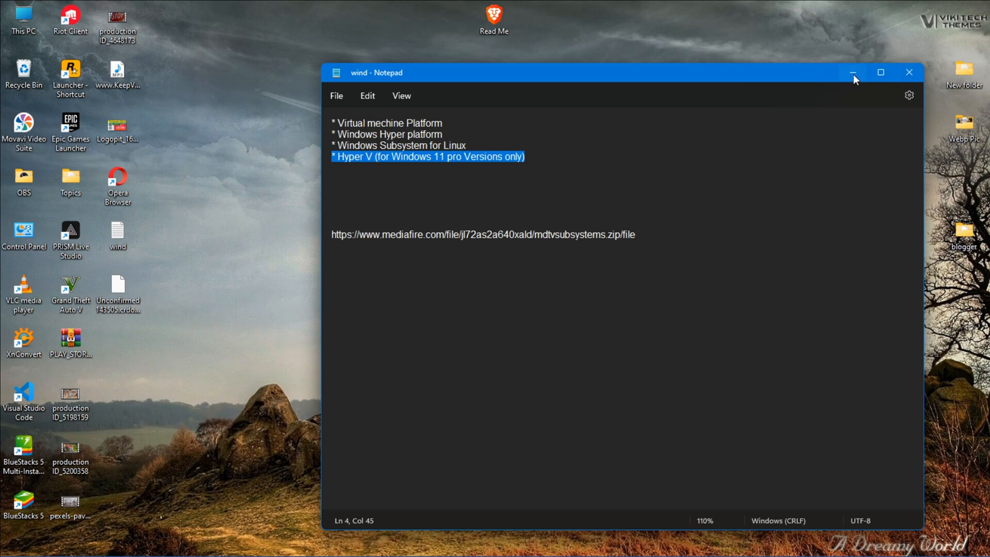
pyautogui.moveTo(682, 78); pyautogui.dragTo(678, 67)
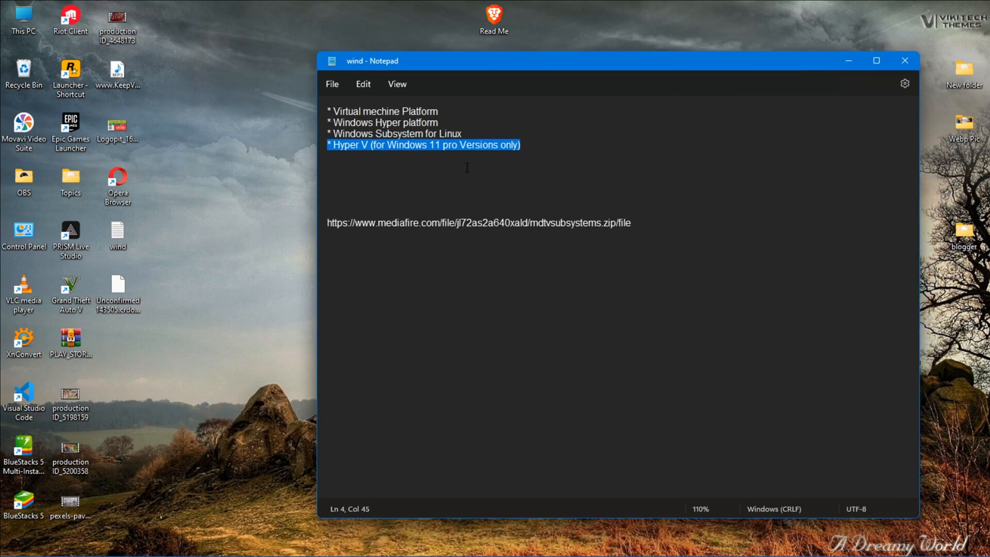
# - Return to Brave, show the downloaded mdtvsubsystems.zip in its folder, and select the archive in File Explorer
pyautogui.moveTo(185, 541)
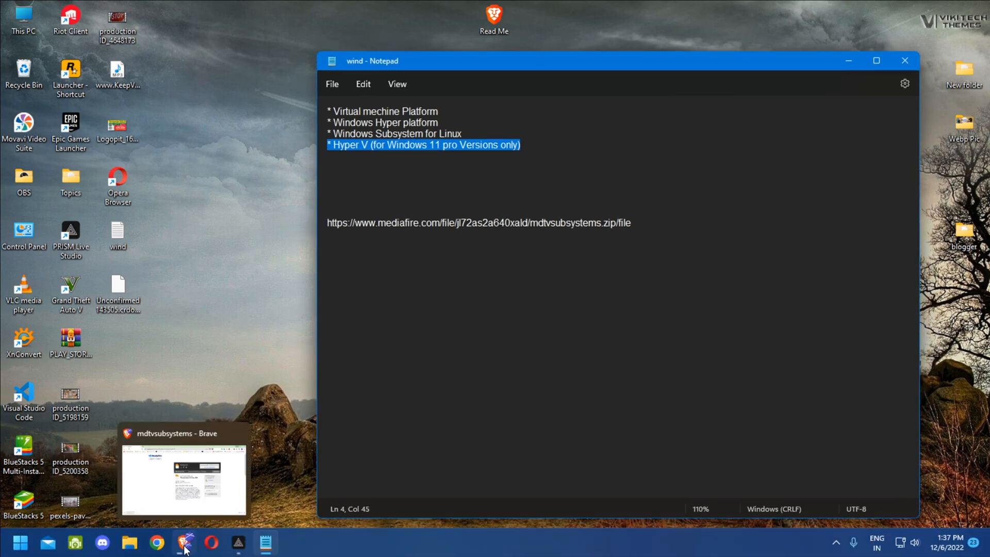
pyautogui.moveTo(237, 545)
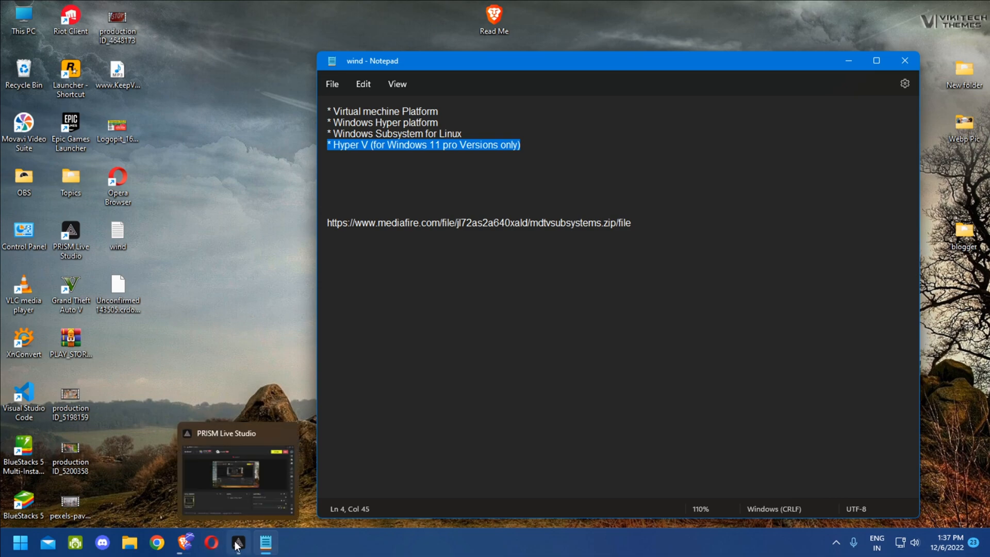
pyautogui.click(185, 546)
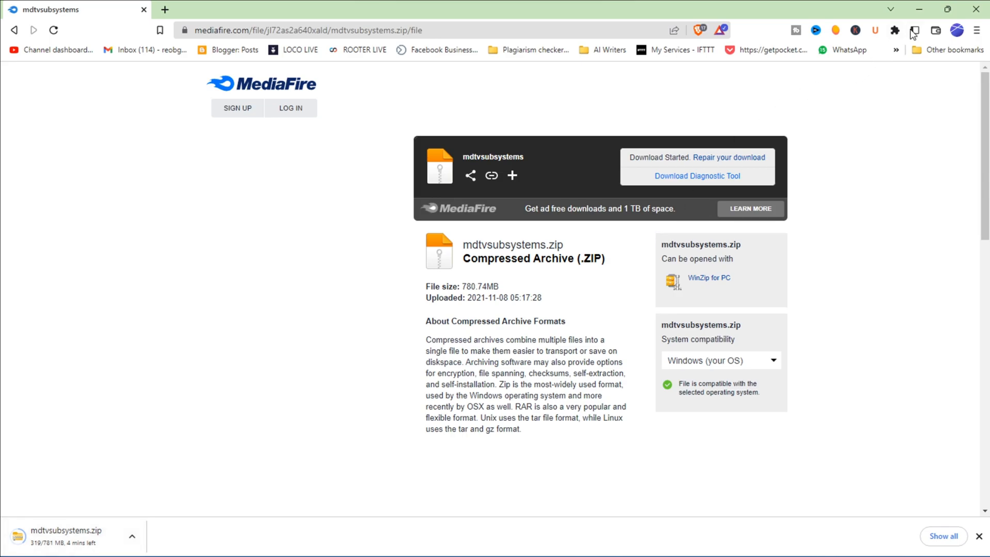
pyautogui.click(541, 404)
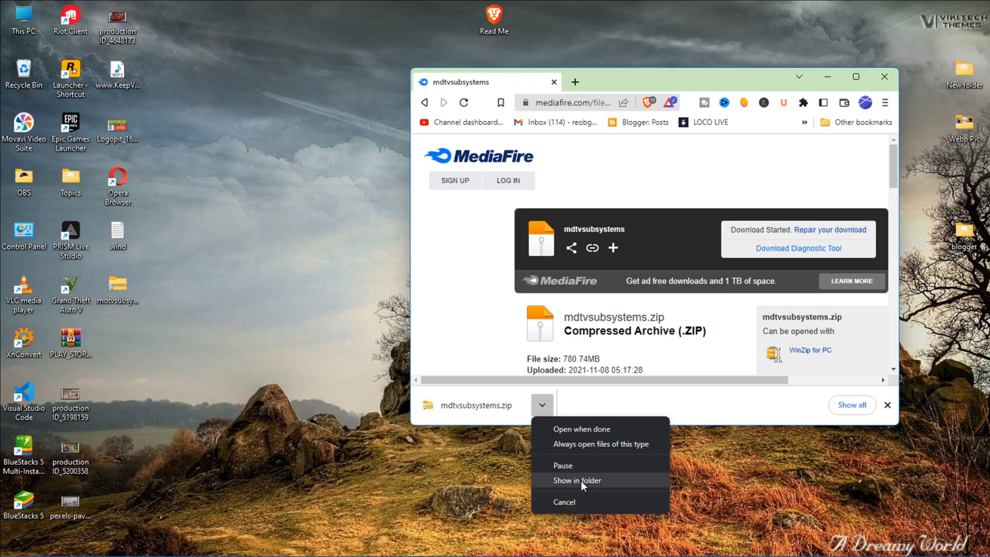
pyautogui.click(581, 480)
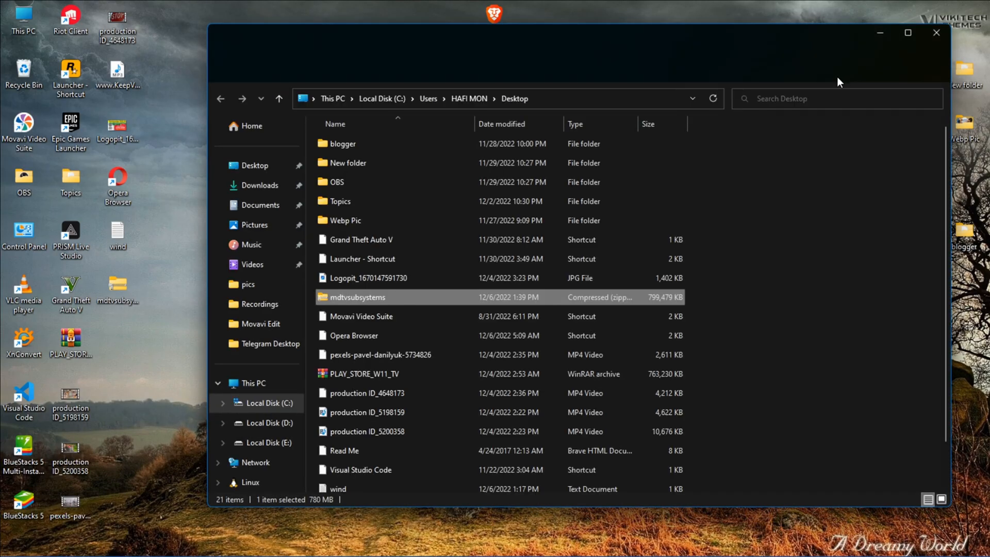
pyautogui.moveTo(367, 297)
pyautogui.mouseDown()
pyautogui.moveTo(358, 300)
pyautogui.moveTo(366, 301)
pyautogui.mouseUp()
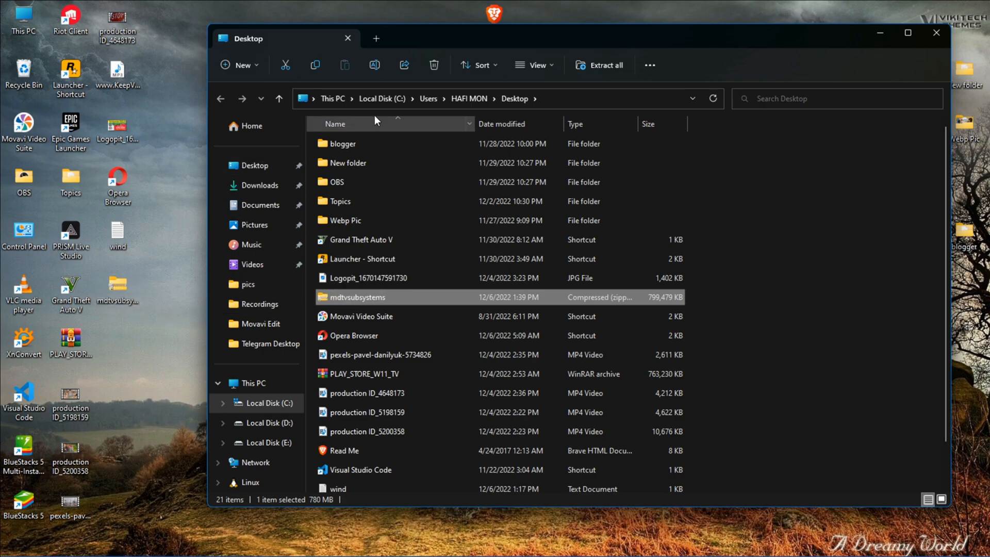
# - Close the Desktop folder window, clear the remaining window away, and refresh the desktop
pyautogui.click(936, 33)
pyautogui.click(883, 79)
pyautogui.rightClick(364, 68)
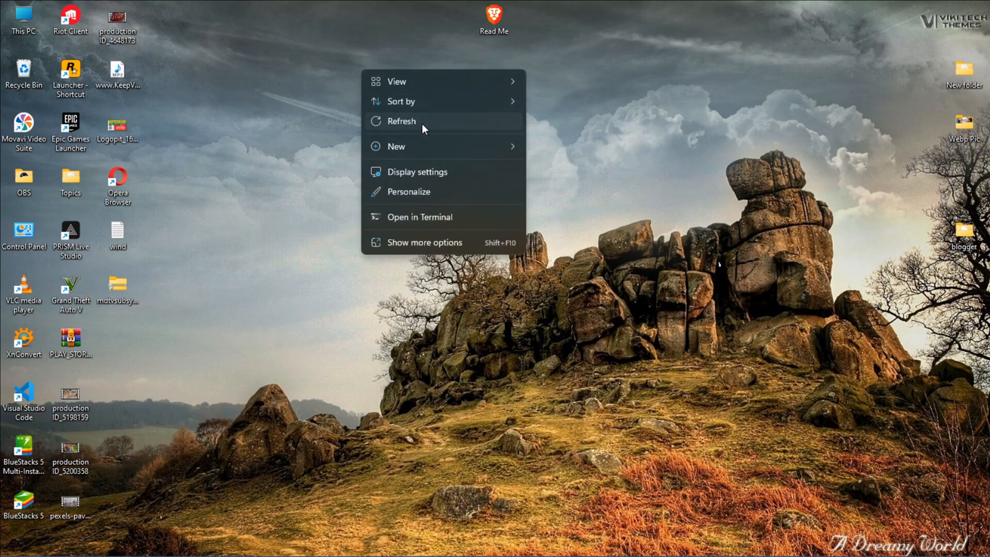
pyautogui.rightClick(356, 104)
pyautogui.click(404, 161)
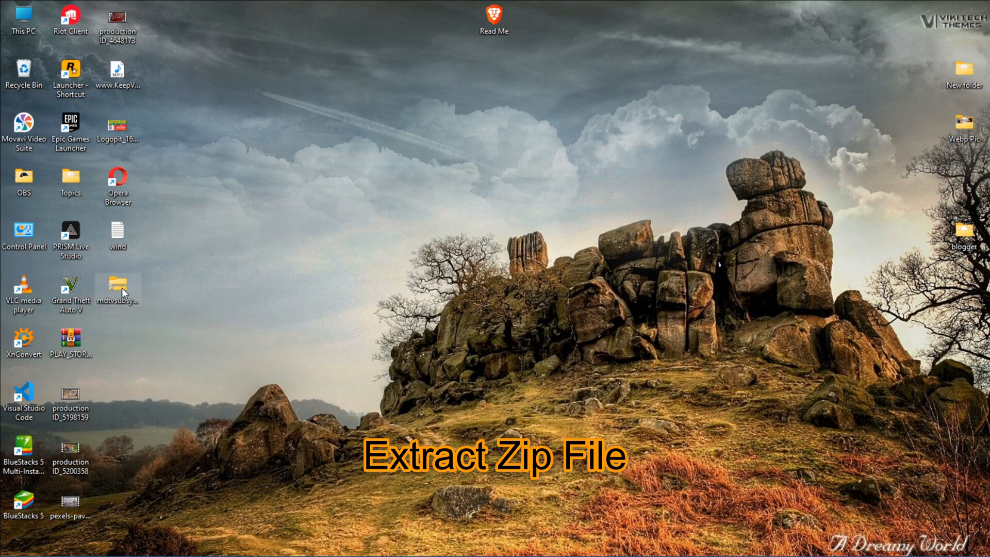
# - Extract the mdtvsubsystems zip archive with WinRAR into an mdtvsubsystems folder on the desktop, keeping the default extraction options
pyautogui.rightClick(122, 287)
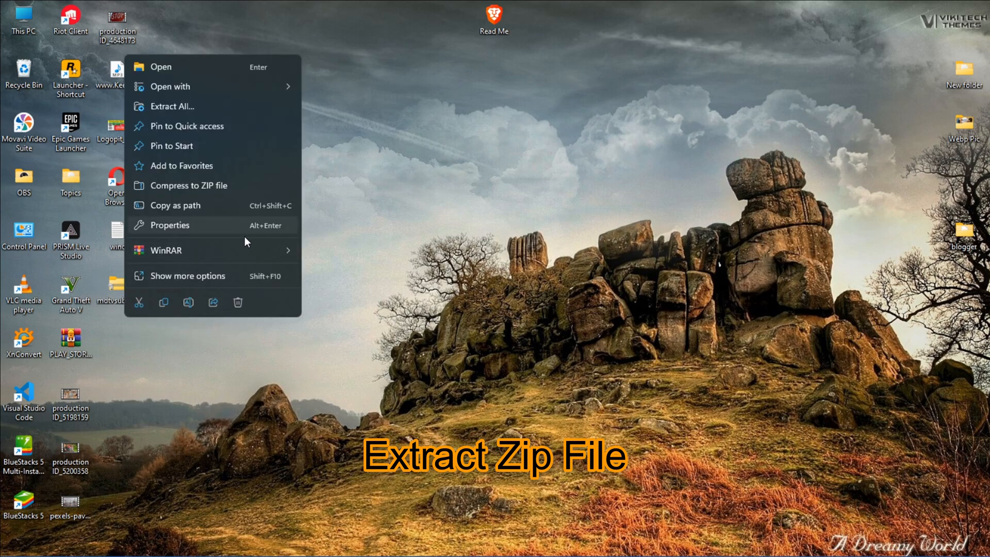
pyautogui.click(194, 280)
pyautogui.click(964, 401)
pyautogui.rightClick(134, 289)
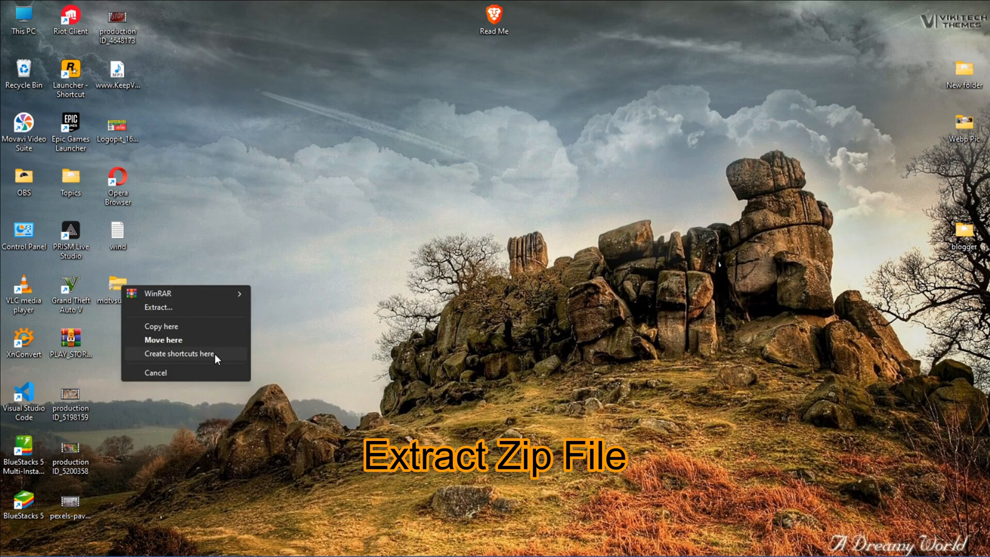
pyautogui.moveTo(237, 292)
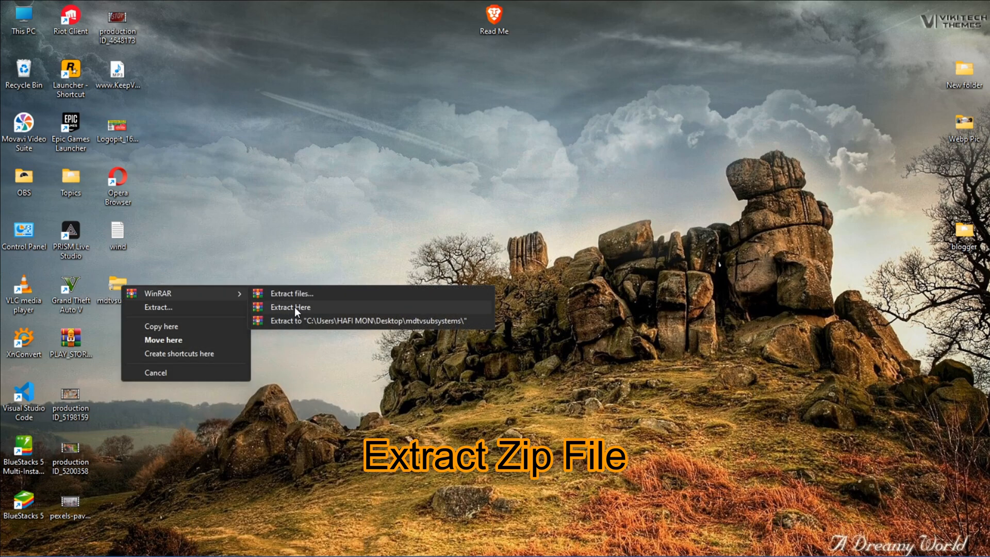
pyautogui.click(311, 292)
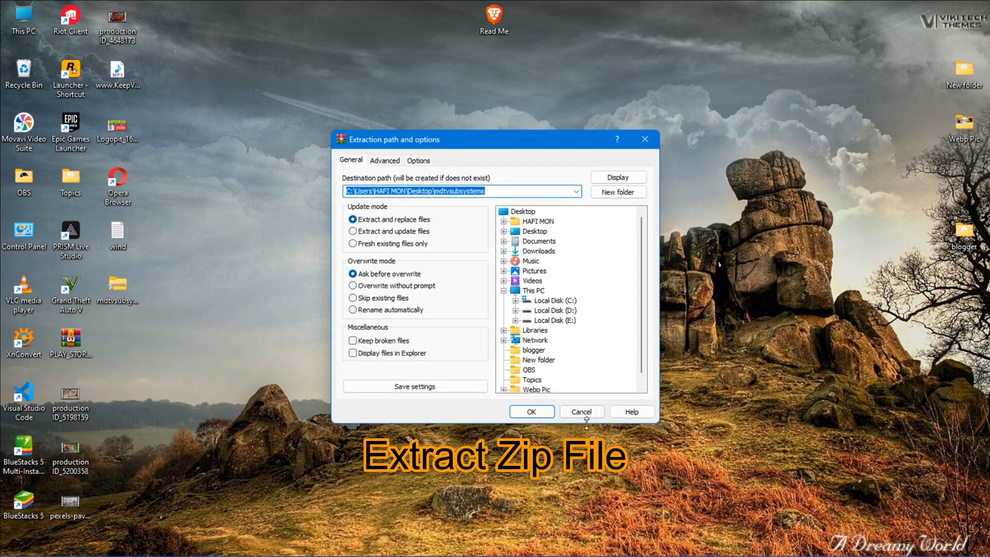
pyautogui.click(532, 411)
# - Delete the mdtvsubsystems zip archive from the desktop, keeping the extracted folder
pyautogui.click(120, 351)
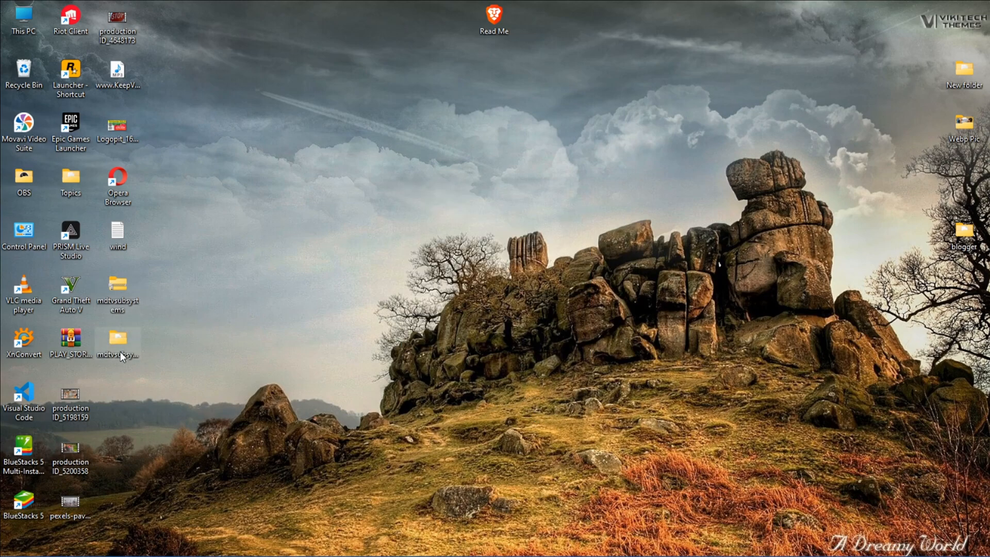
pyautogui.click(119, 291)
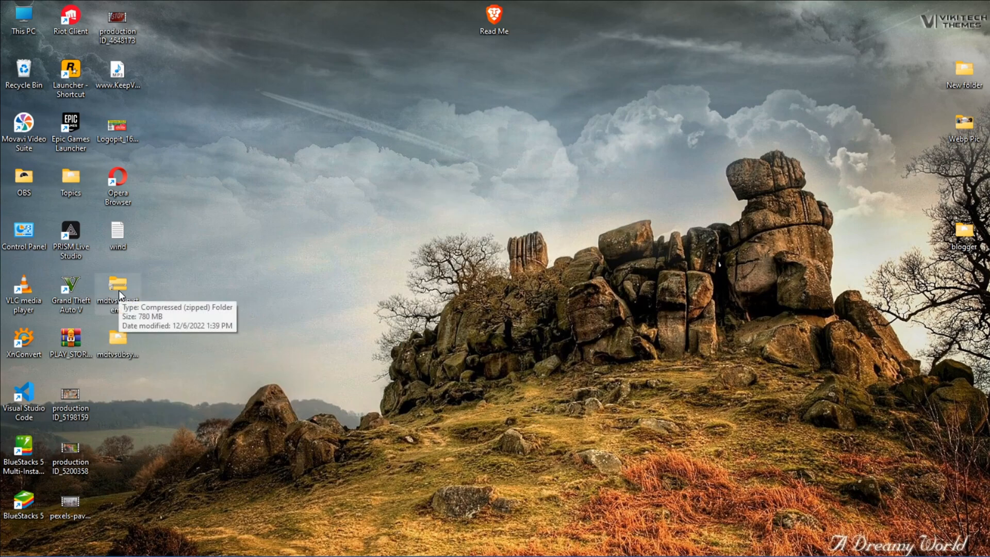
pyautogui.press('Delete')
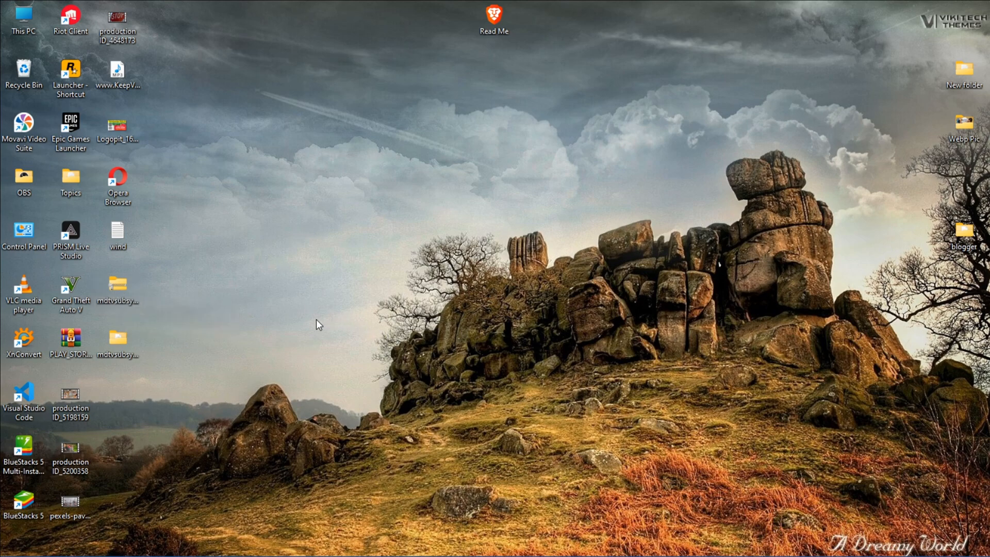
# - Move the extracted mdtvsubsystems folder from the desktop to the root of Local Disk (C:)
pyautogui.click(119, 338)
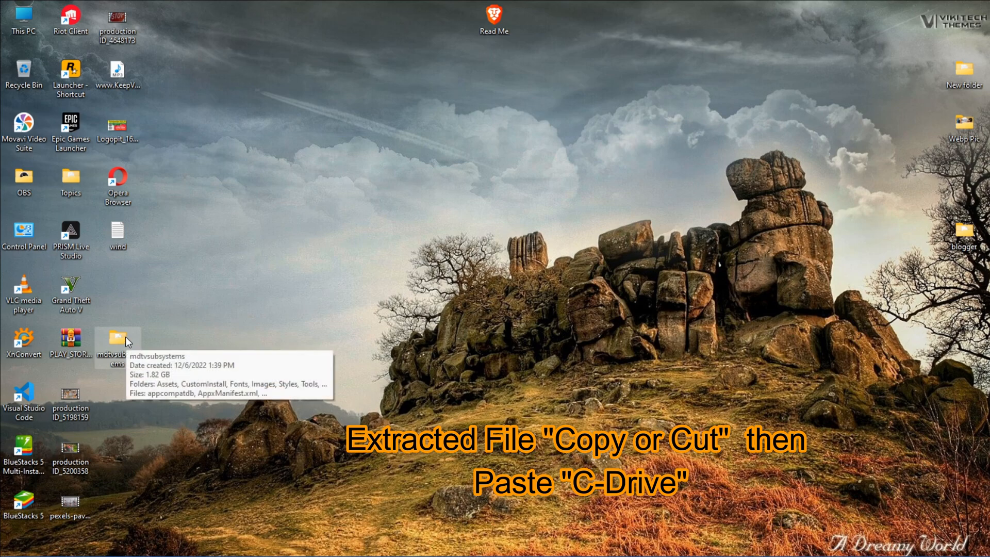
pyautogui.hotkey('ctrl', 'x')
pyautogui.click(153, 346)
pyautogui.doubleClick(39, 17)
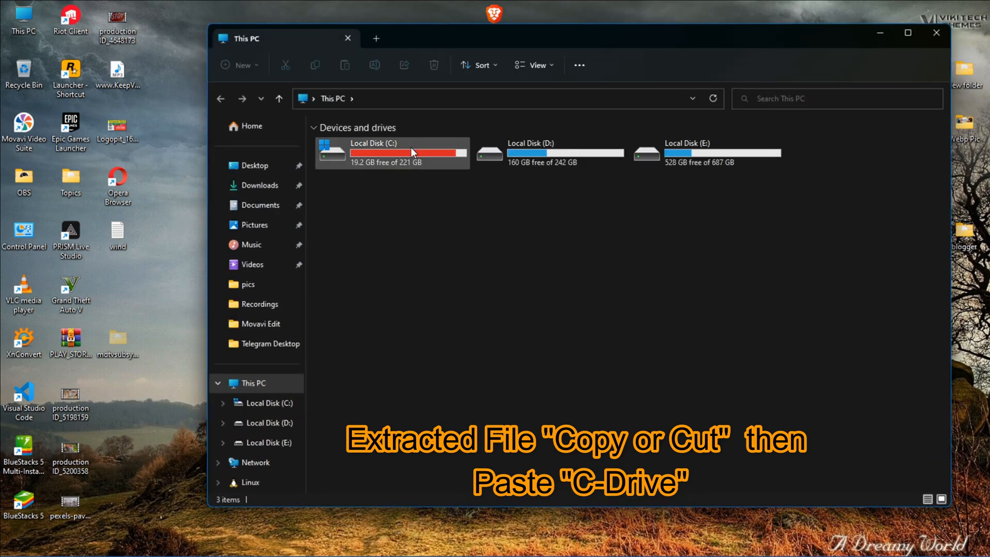
pyautogui.doubleClick(411, 148)
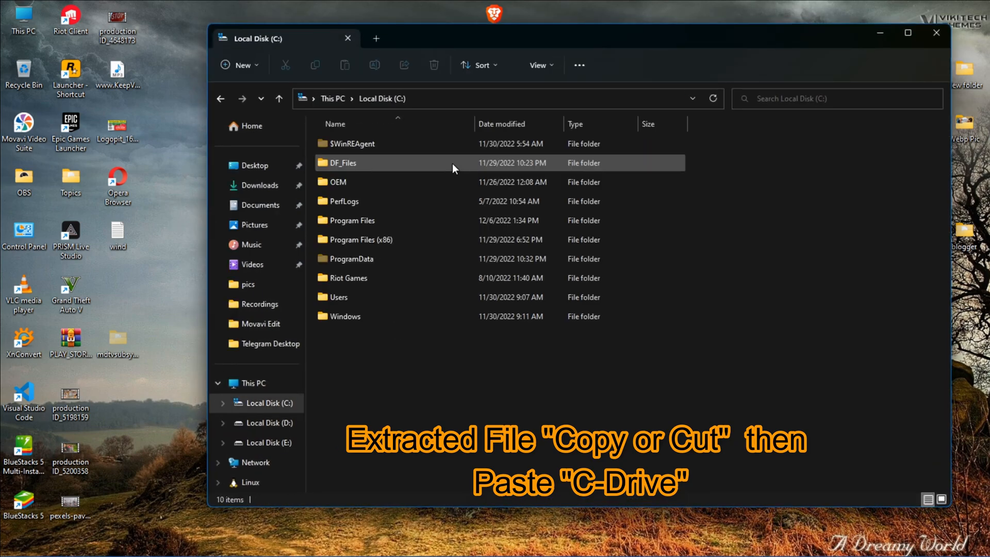
pyautogui.rightClick(527, 370)
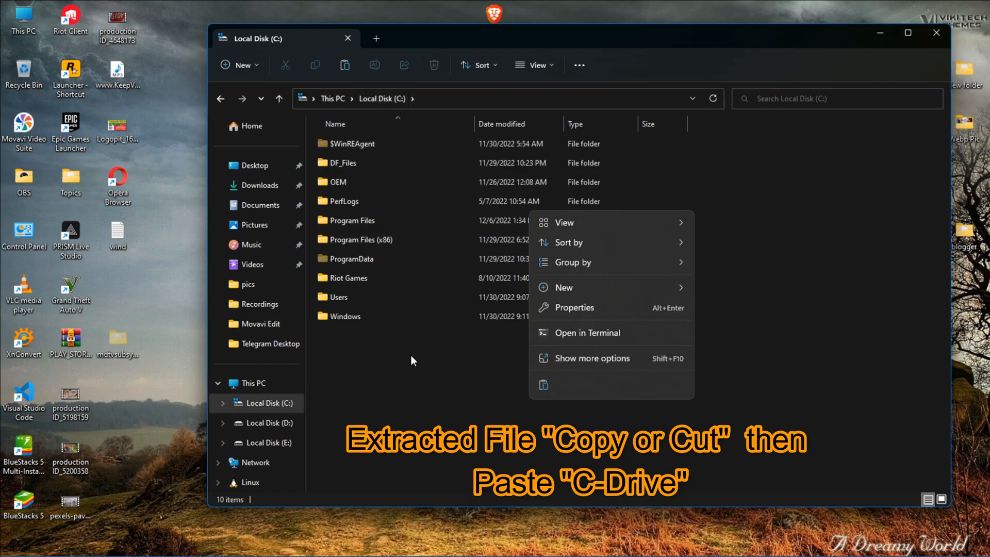
pyautogui.click(542, 387)
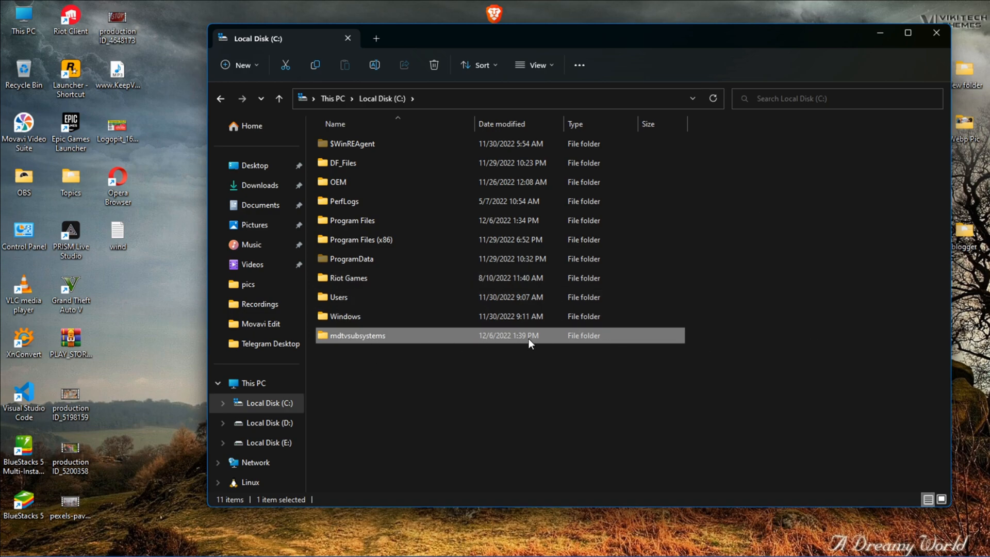
# - Open the mdtvsubsystems folder on drive C and run its Install script with PowerShell
pyautogui.doubleClick(464, 339)
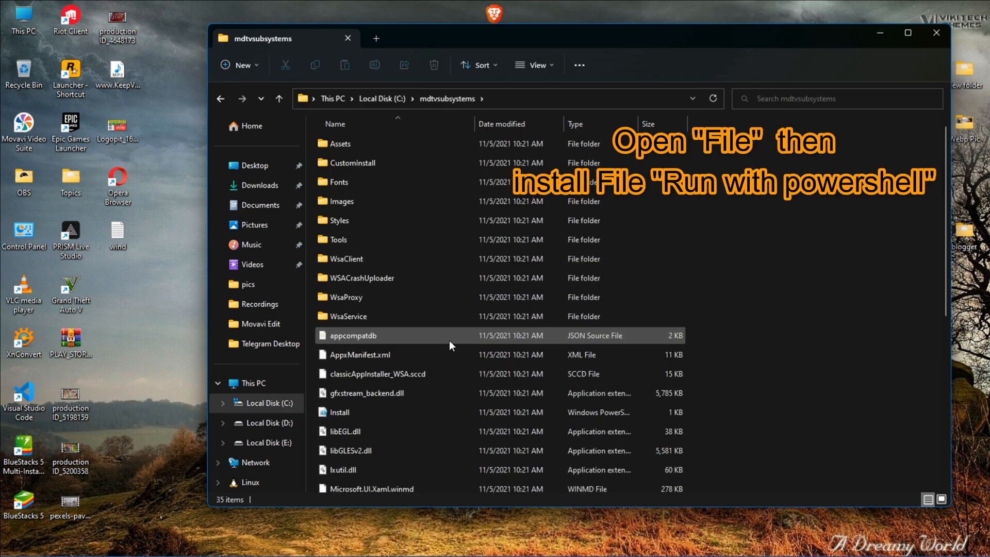
pyautogui.scroll(-2, 497, 363)
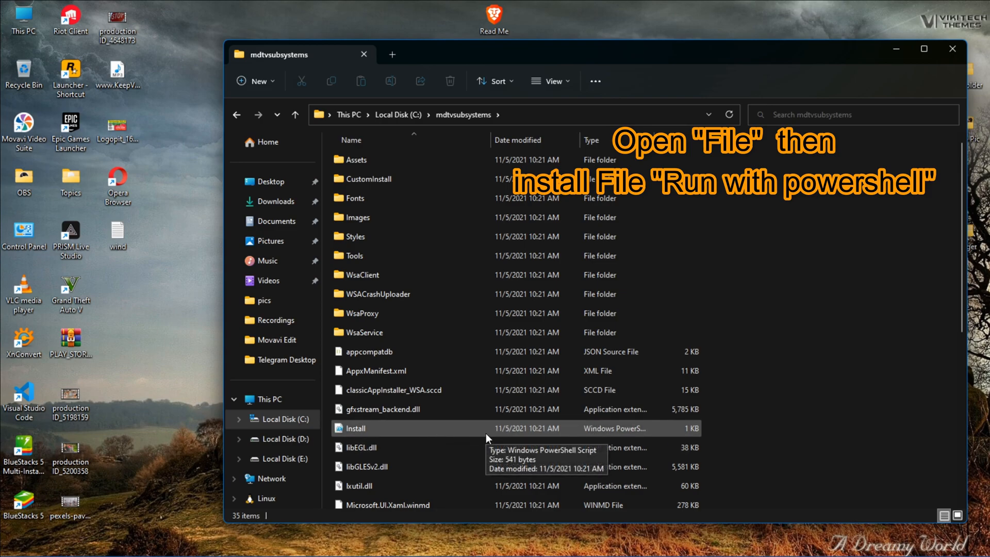
pyautogui.rightClick(446, 431)
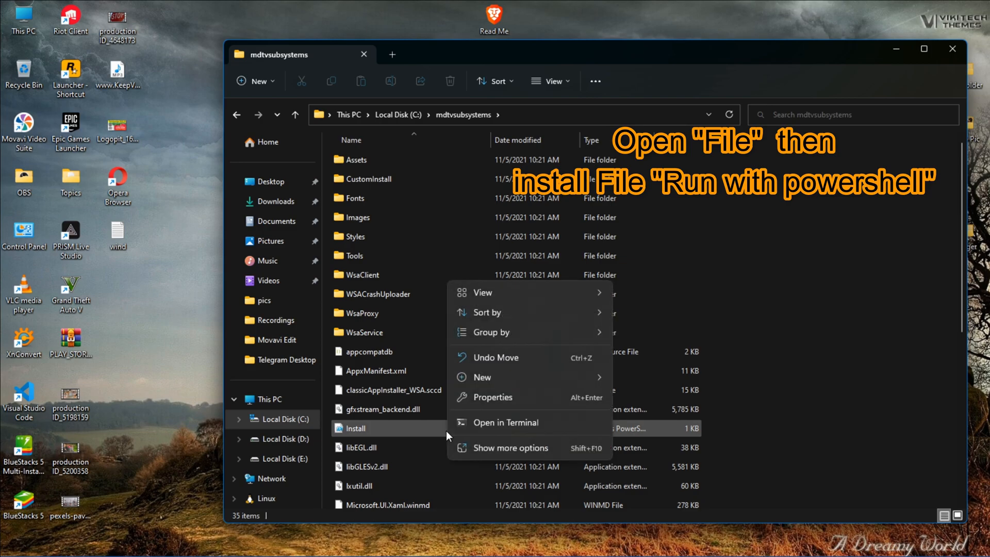
pyautogui.click(404, 428)
pyautogui.rightClick(404, 428)
pyautogui.moveTo(488, 273)
pyautogui.moveTo(530, 265)
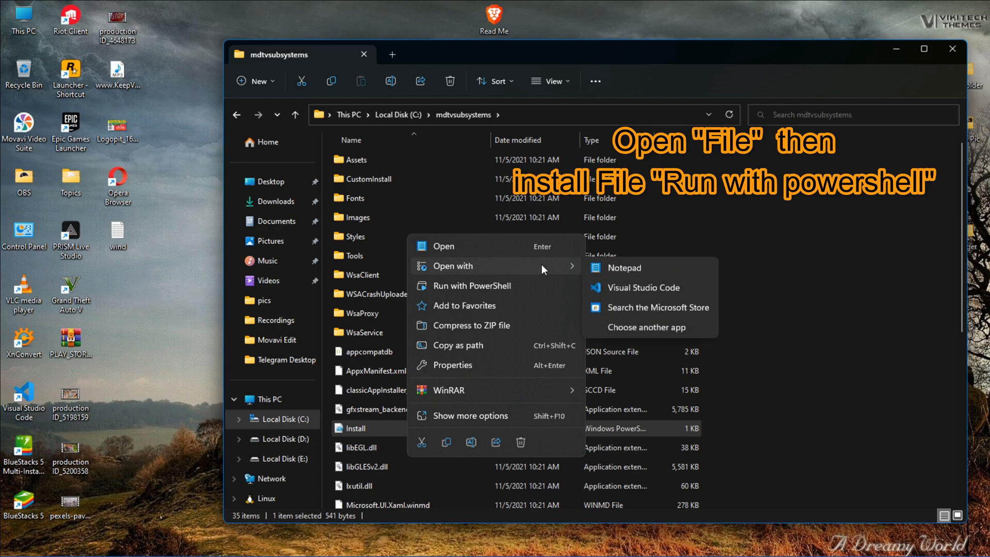
pyautogui.click(475, 289)
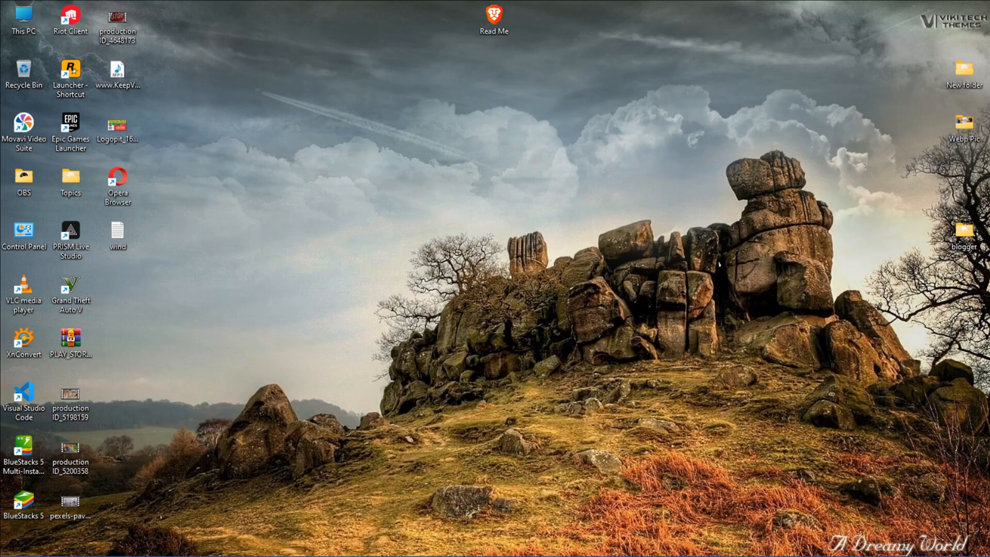
pyautogui.rightClick(397, 105)
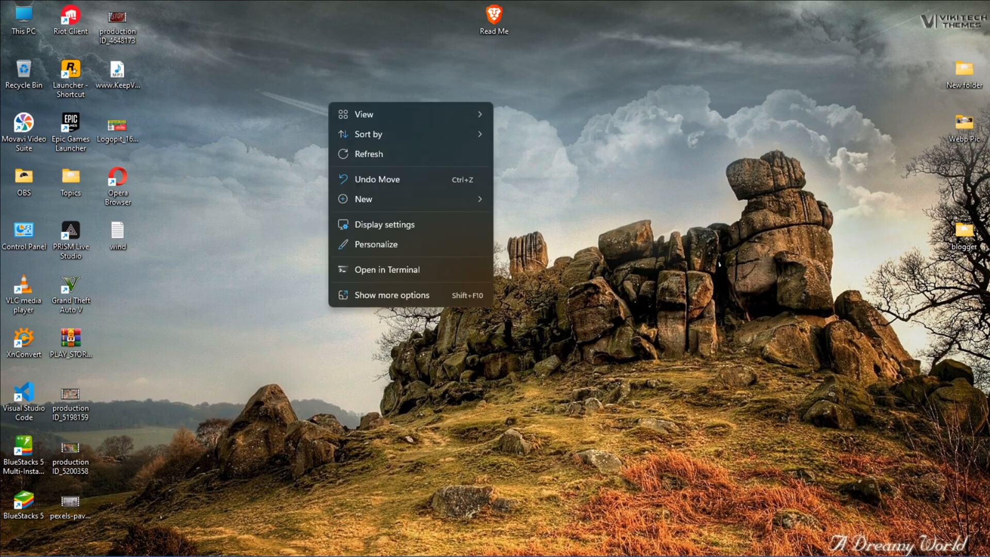
pyautogui.click(368, 153)
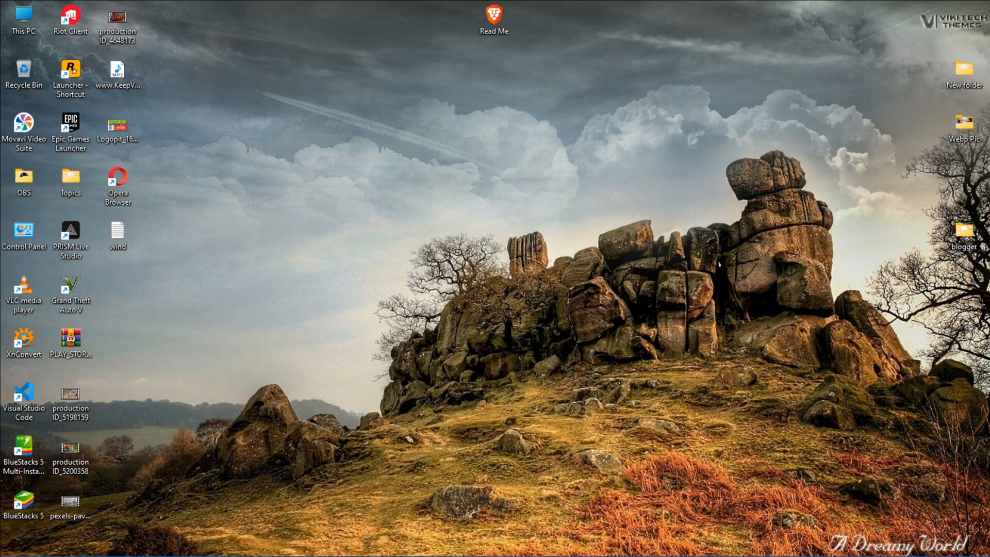
pyautogui.rightClick(344, 152)
pyautogui.click(375, 204)
pyautogui.rightClick(320, 119)
pyautogui.click(356, 170)
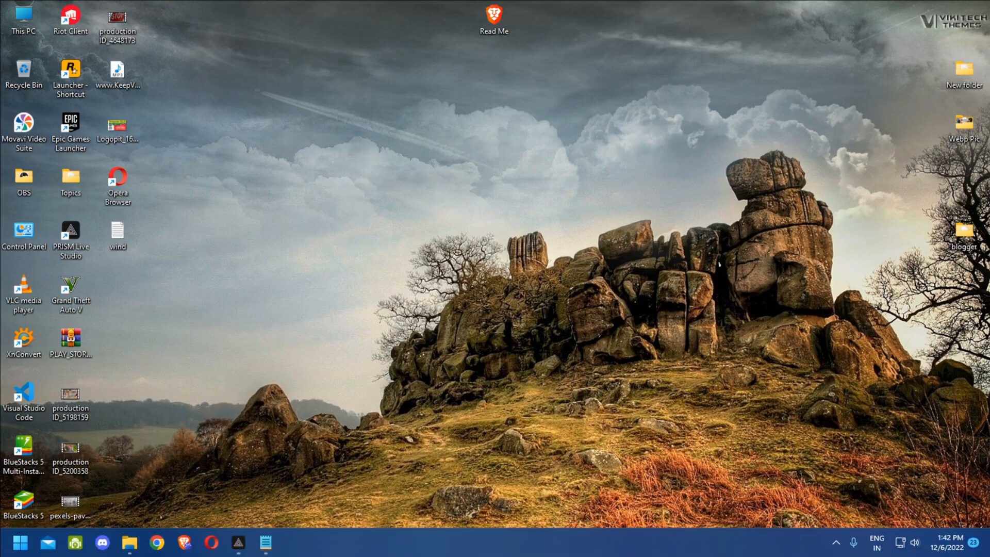
pyautogui.rightClick(305, 287)
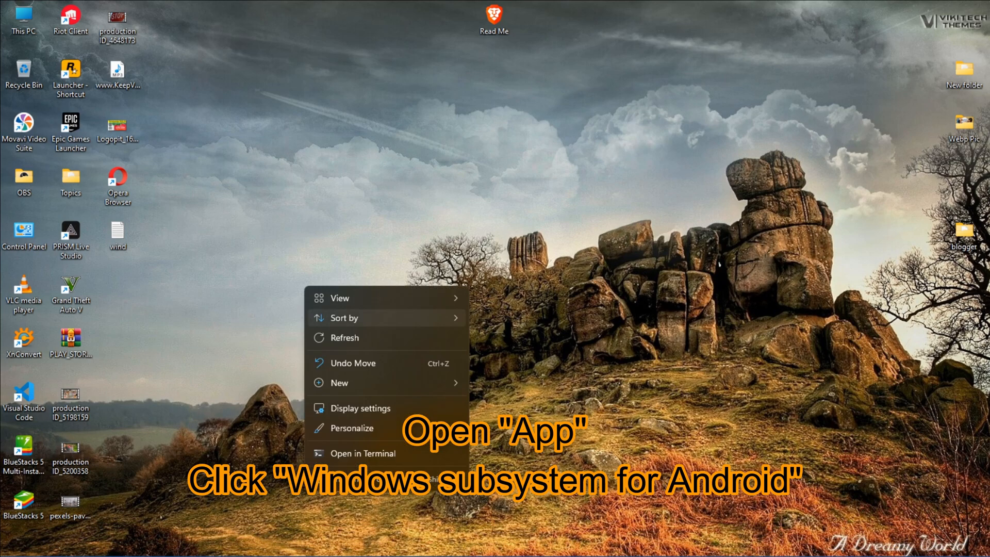
pyautogui.click(345, 337)
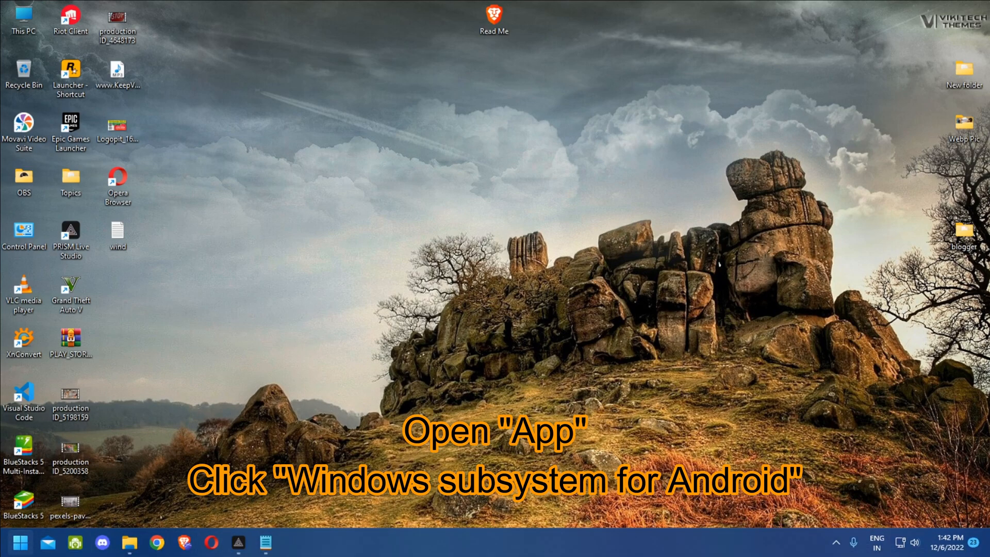
# - Open the newly installed Windows Subsystem for Android app and turn on Developer mode in its settings
pyautogui.click(20, 541)
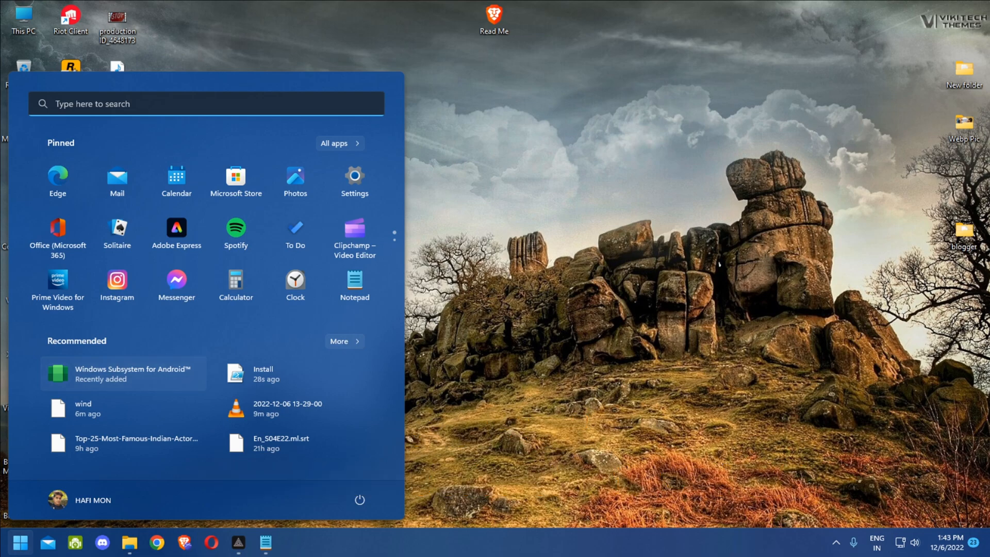
pyautogui.click(124, 373)
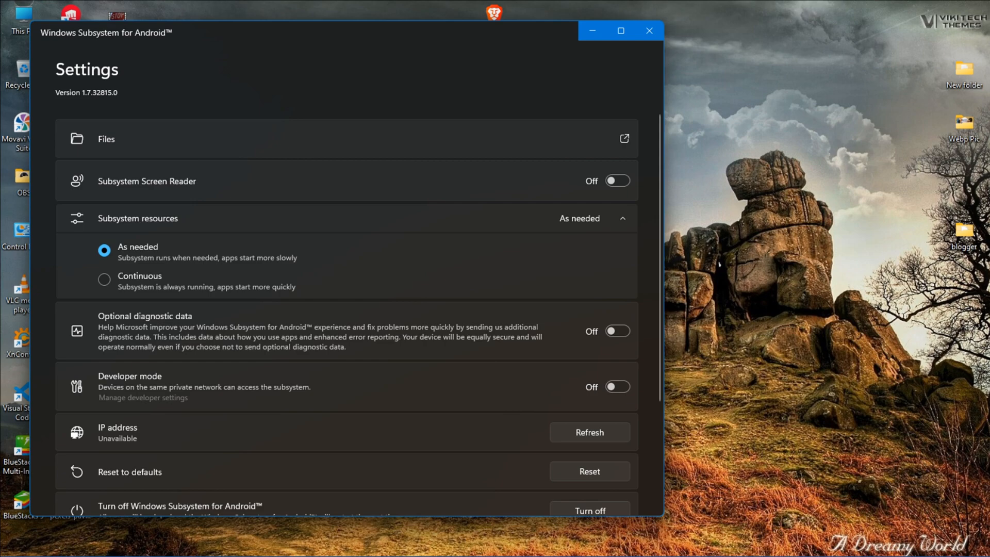
pyautogui.scroll(-2, 347, 309)
pyautogui.scroll(2, 347, 309)
pyautogui.scroll(-3, 347, 310)
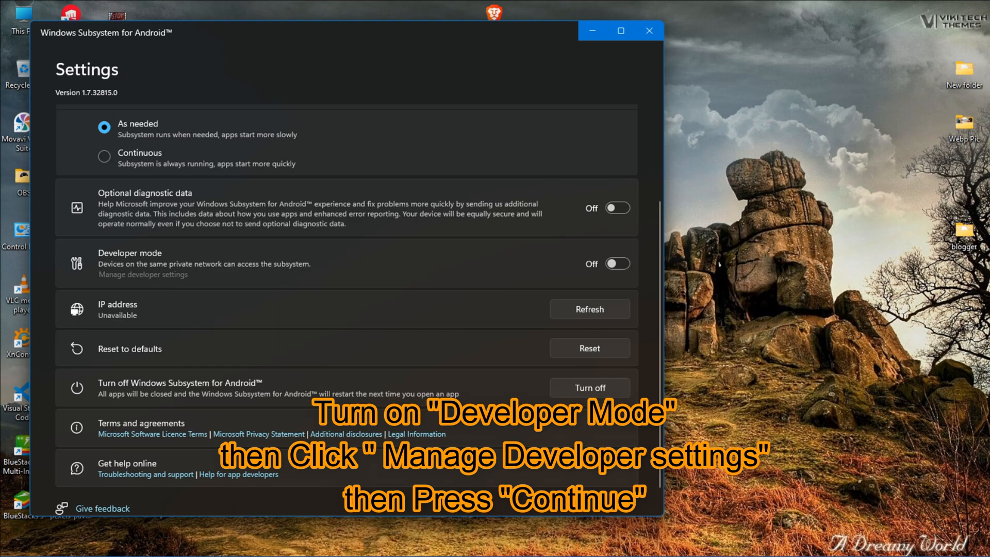
pyautogui.click(618, 263)
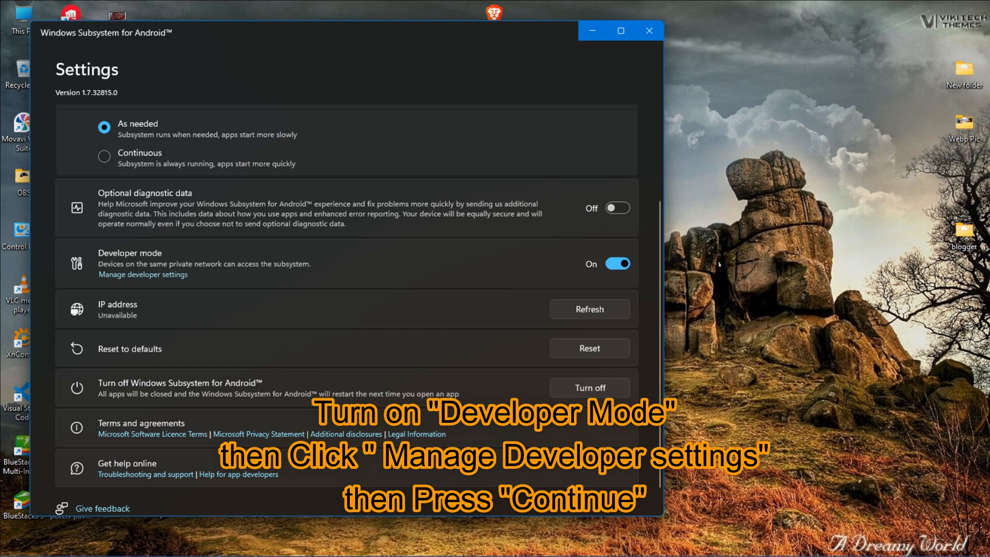
# - Open Manage developer settings and continue through the optional diagnostic data dialog with Share my diagnostic data checked
pyautogui.moveTo(345, 31); pyautogui.dragTo(470, 23)
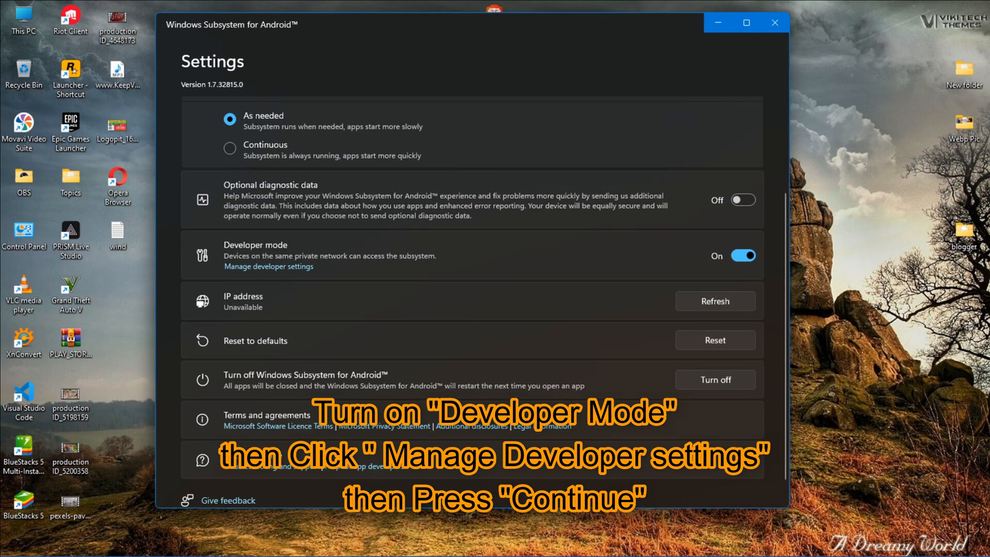
pyautogui.click(268, 267)
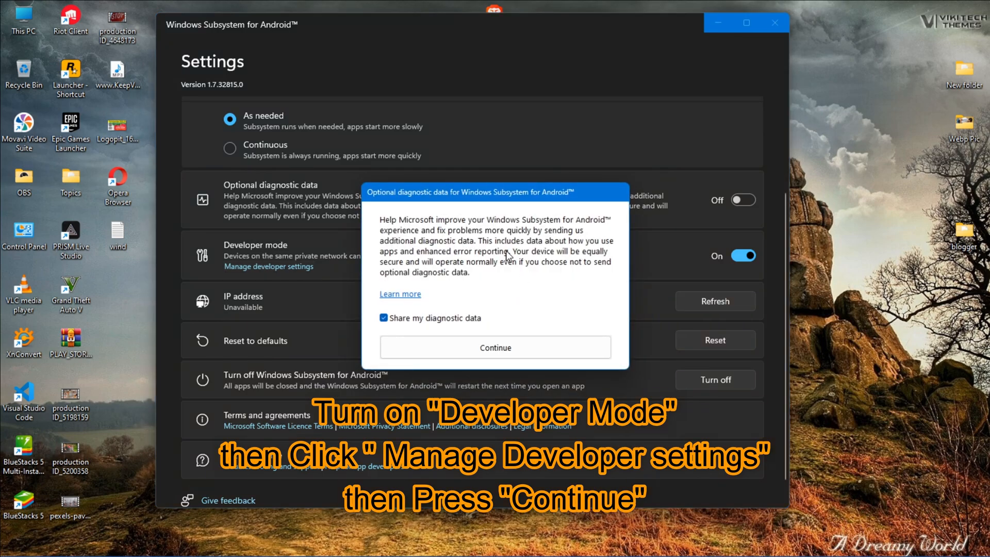
pyautogui.click(513, 348)
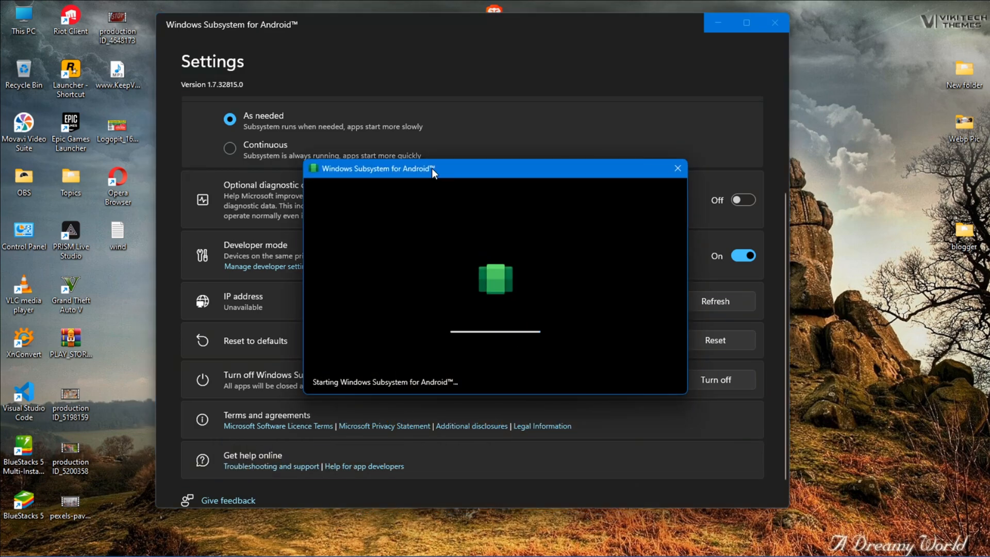
# - Allow Windows Subsystem for Android through Windows Defender Firewall on public networks and view the Android Developer options once it starts
pyautogui.moveTo(432, 168); pyautogui.dragTo(426, 154)
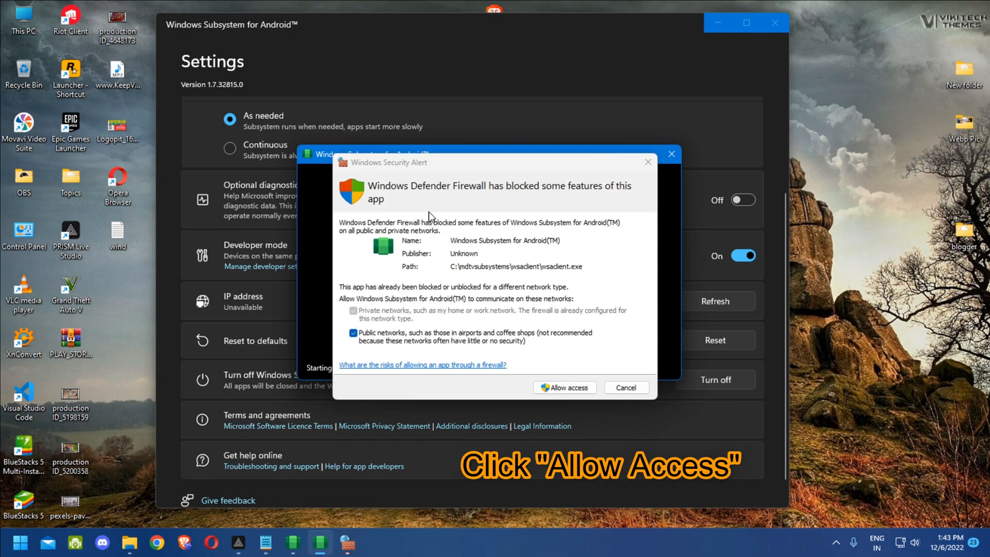
pyautogui.click(573, 392)
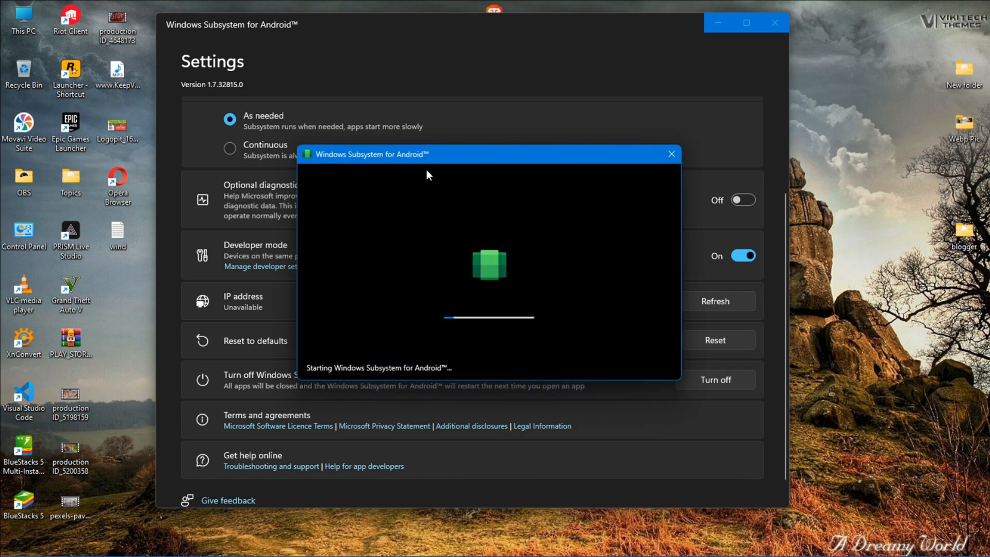
pyautogui.moveTo(448, 156); pyautogui.dragTo(445, 142)
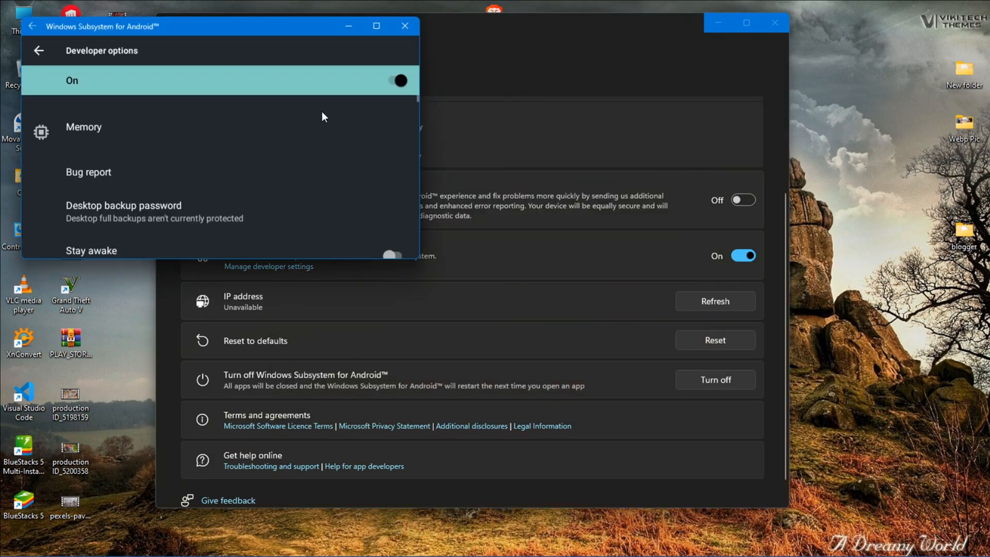
pyautogui.scroll(-1, 278, 163)
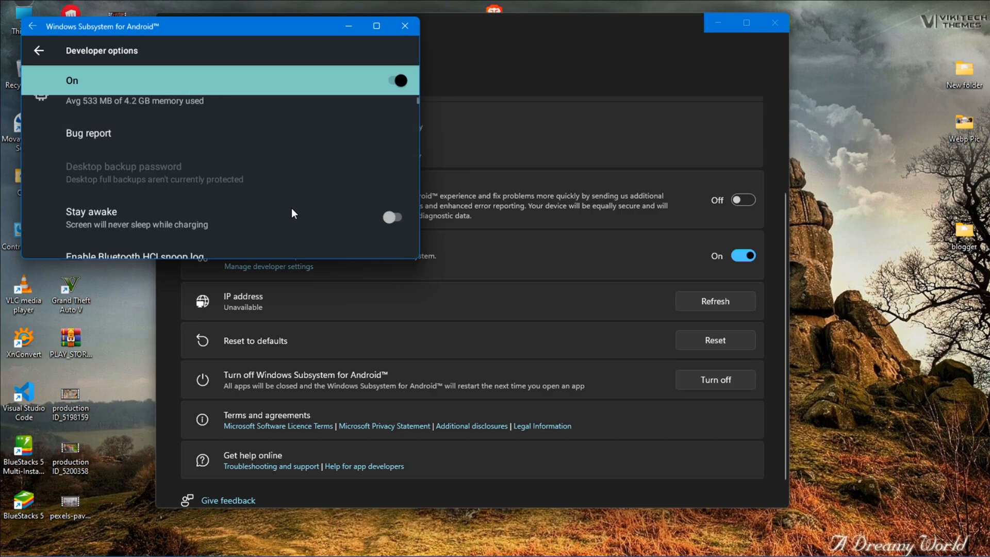
pyautogui.scroll(-8, 298, 218)
pyautogui.scroll(-3, 298, 217)
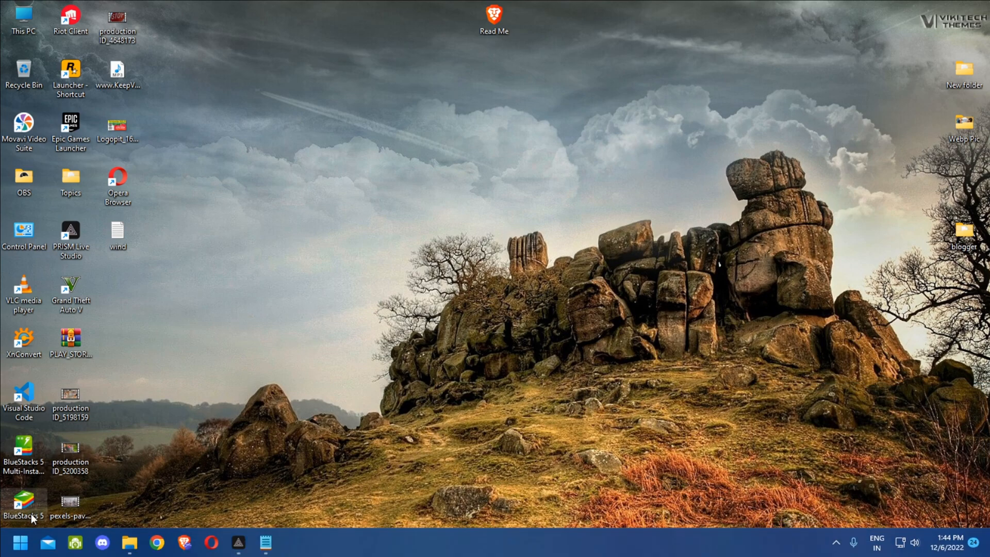
# - Open the newly installed Play Store, let the Google apps update finish, and sign in with a Google account
pyautogui.click(16, 545)
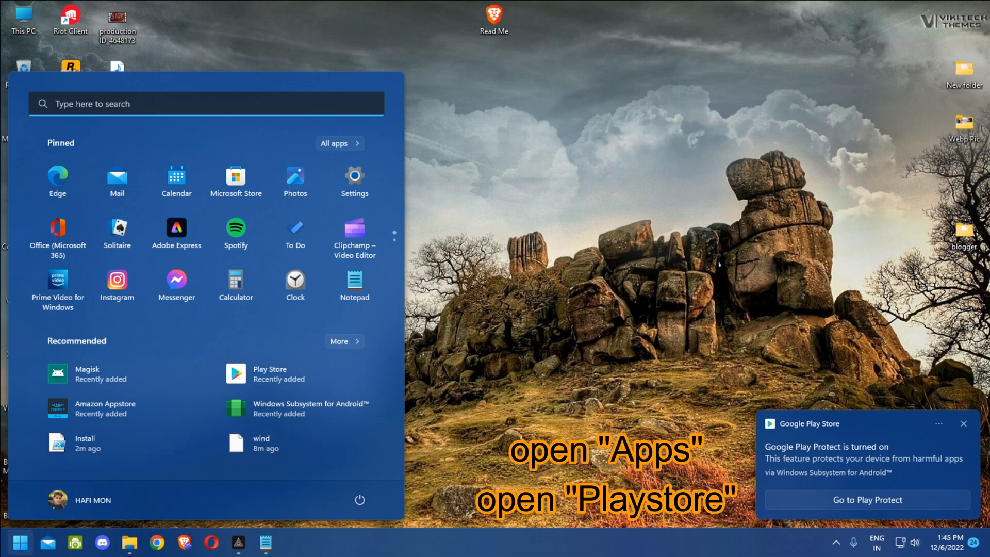
pyautogui.click(254, 377)
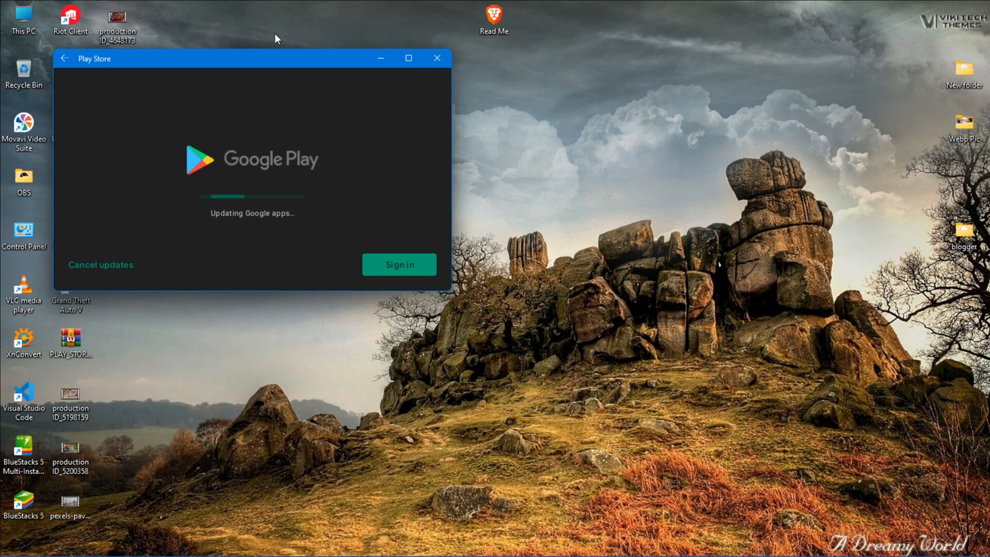
pyautogui.moveTo(279, 71); pyautogui.dragTo(515, 64)
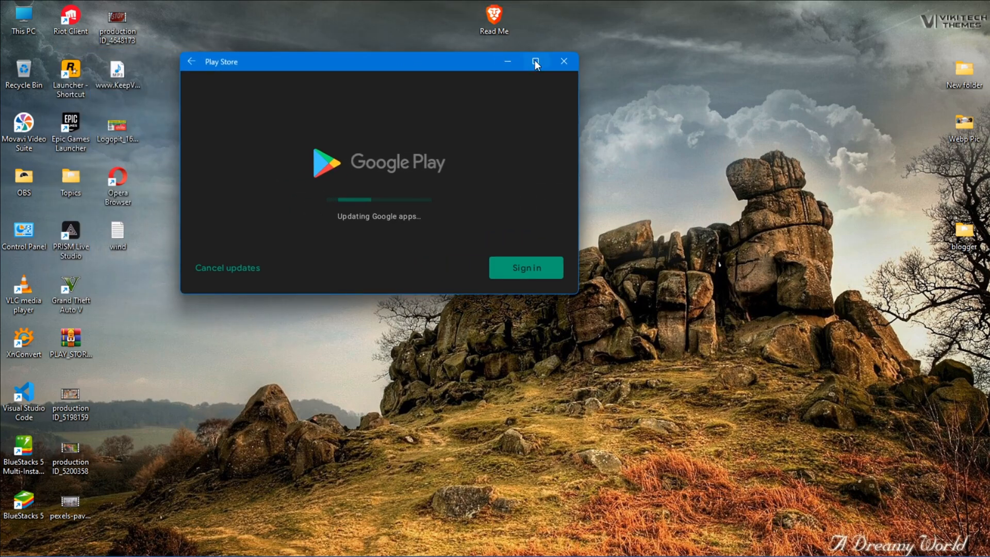
pyautogui.click(535, 60)
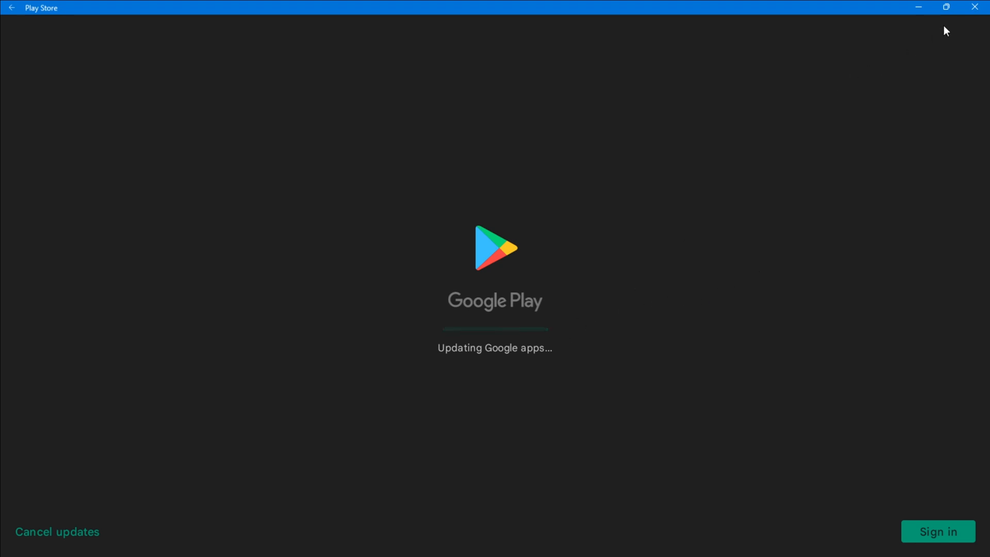
pyautogui.click(946, 7)
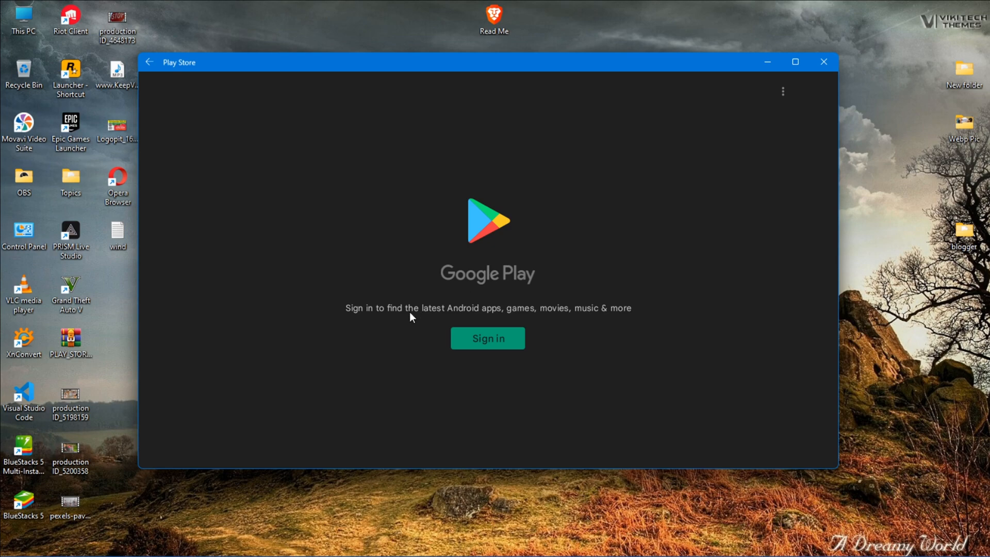
pyautogui.click(503, 338)
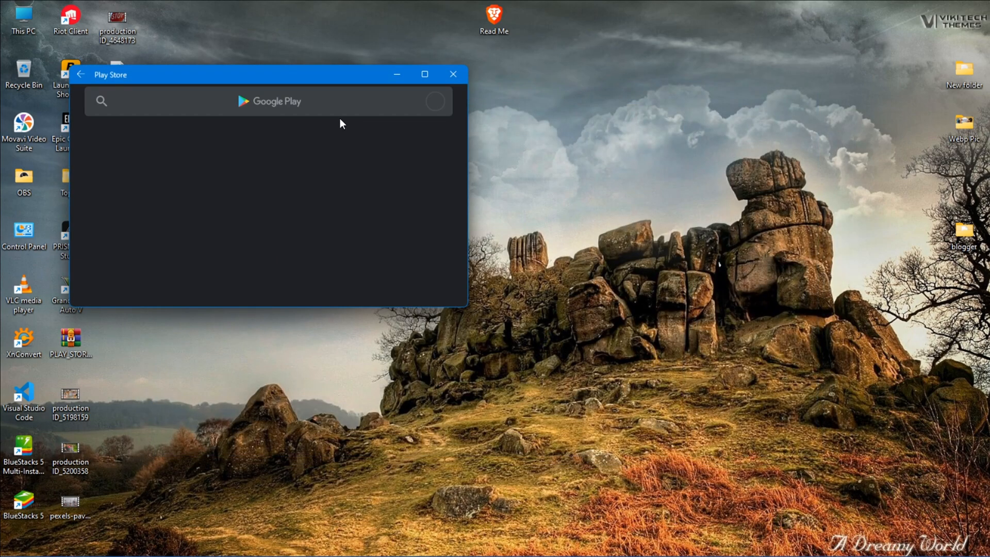
# - Browse the Play Store games page, view the MR RACER : Premium Racing Game listing, and return to the games page
pyautogui.moveTo(320, 79); pyautogui.dragTo(441, 65)
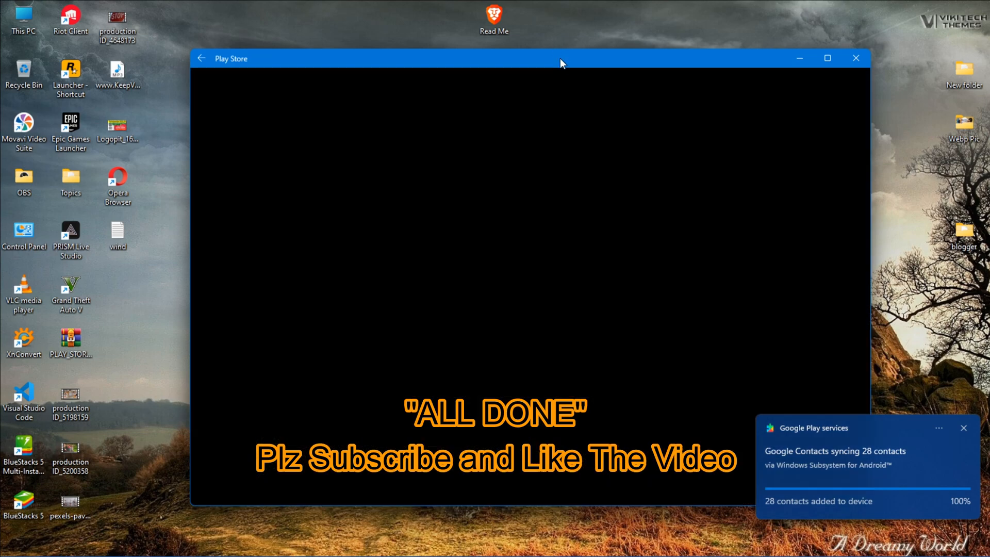
pyautogui.moveTo(560, 58); pyautogui.dragTo(484, 39)
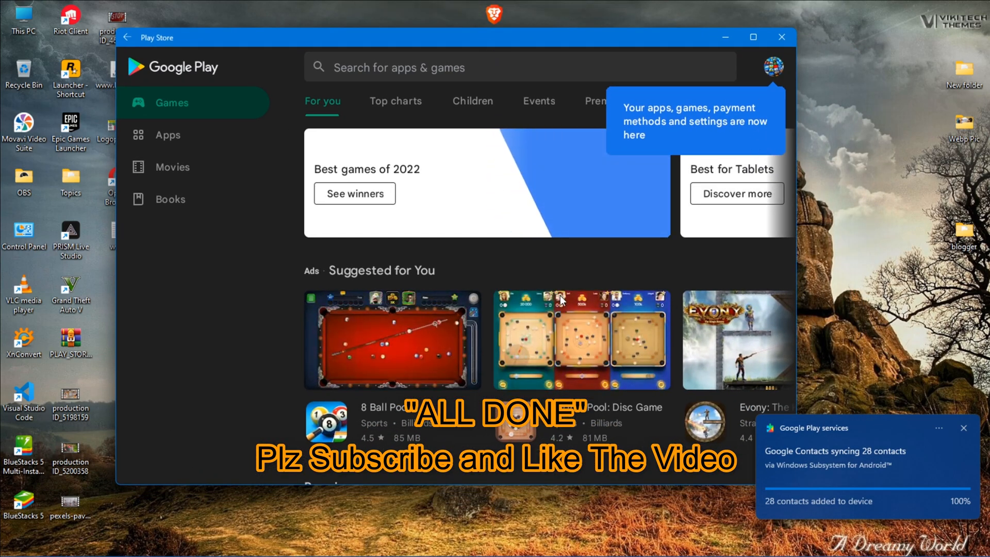
pyautogui.scroll(-1, 560, 297)
pyautogui.scroll(-2, 626, 407)
pyautogui.click(630, 414)
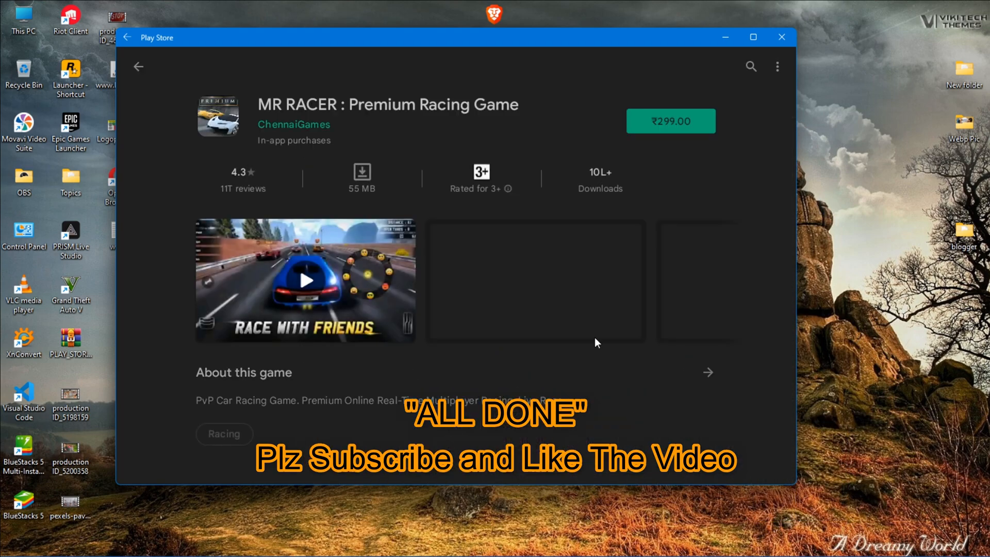
pyautogui.click(131, 65)
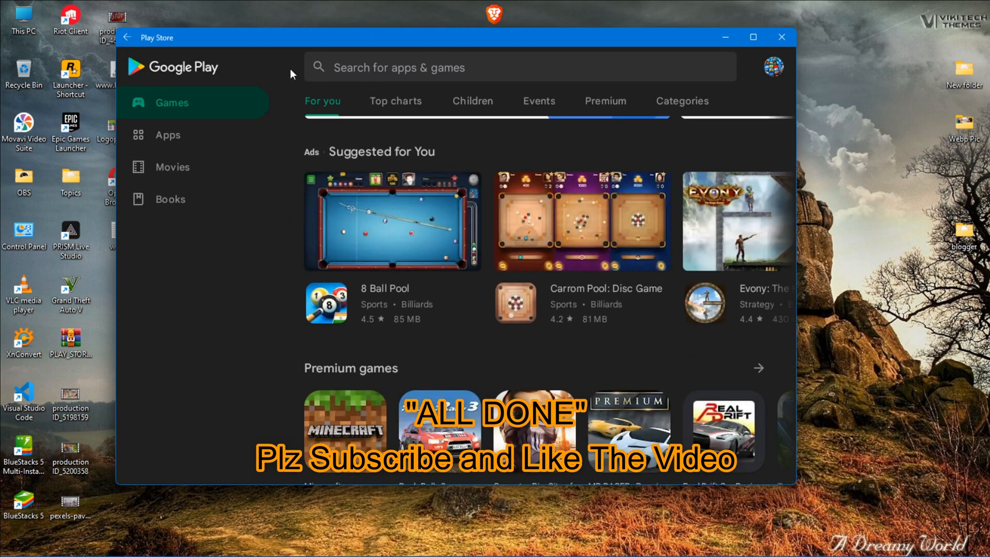
# - Search the Play Store for youtube, install the YouTube app, and look through the related results during the installation
pyautogui.click(387, 73)
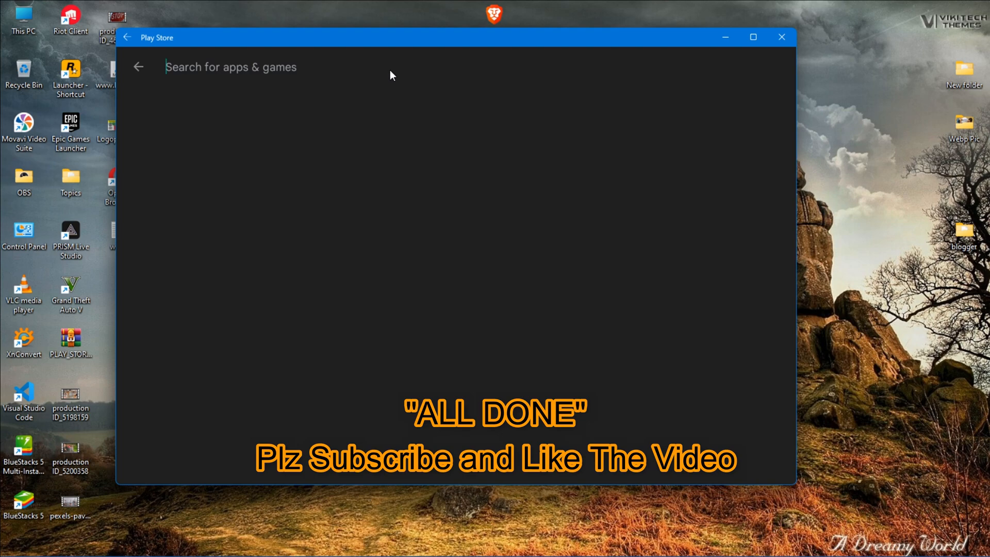
pyautogui.write('youtube')
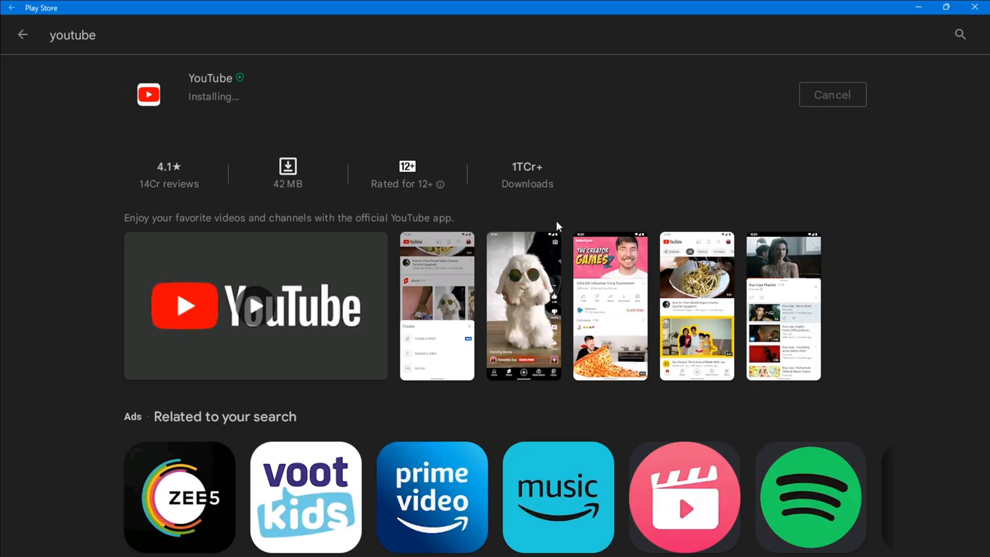
pyautogui.scroll(-10, 530, 461)
pyautogui.scroll(8, 578, 472)
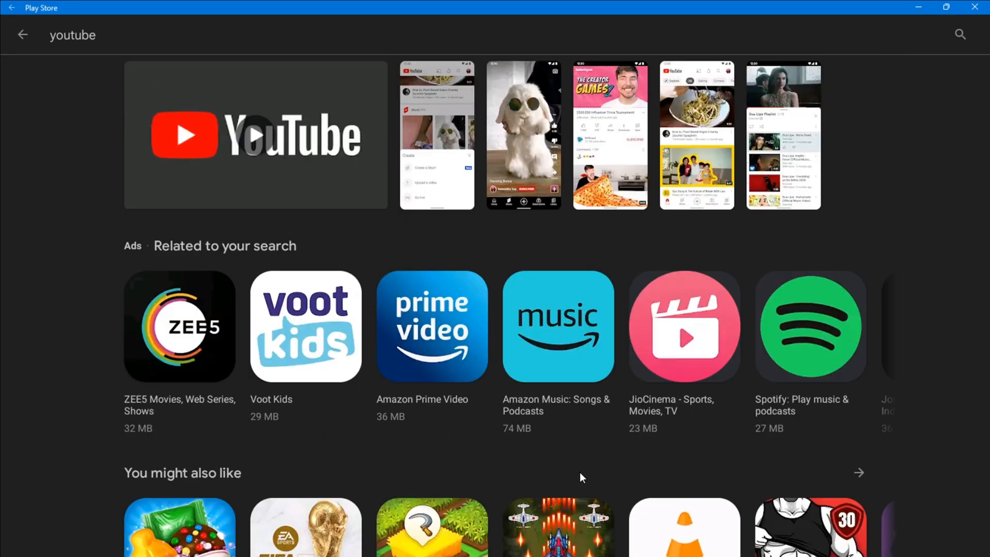
pyautogui.scroll(2, 580, 472)
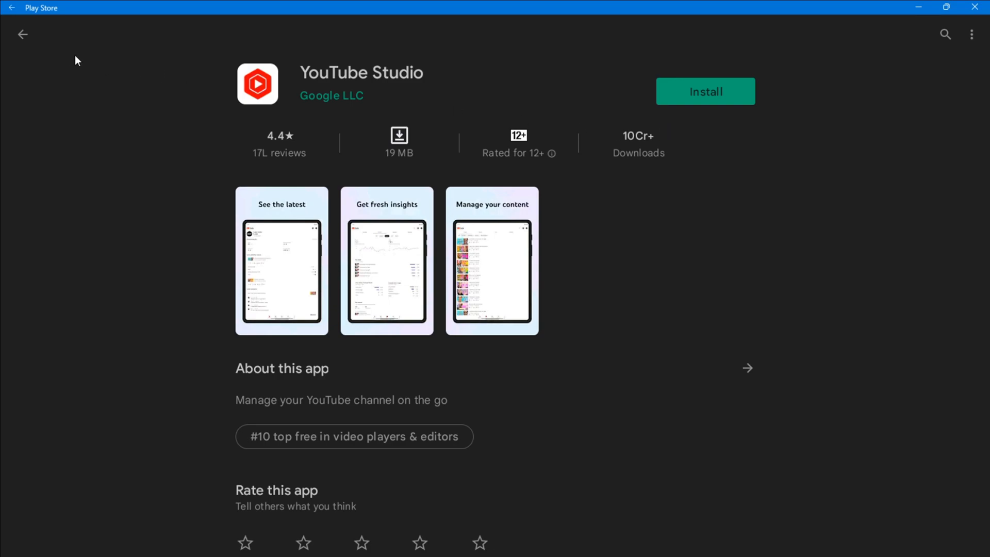
pyautogui.click(23, 34)
pyautogui.scroll(10, 701, 394)
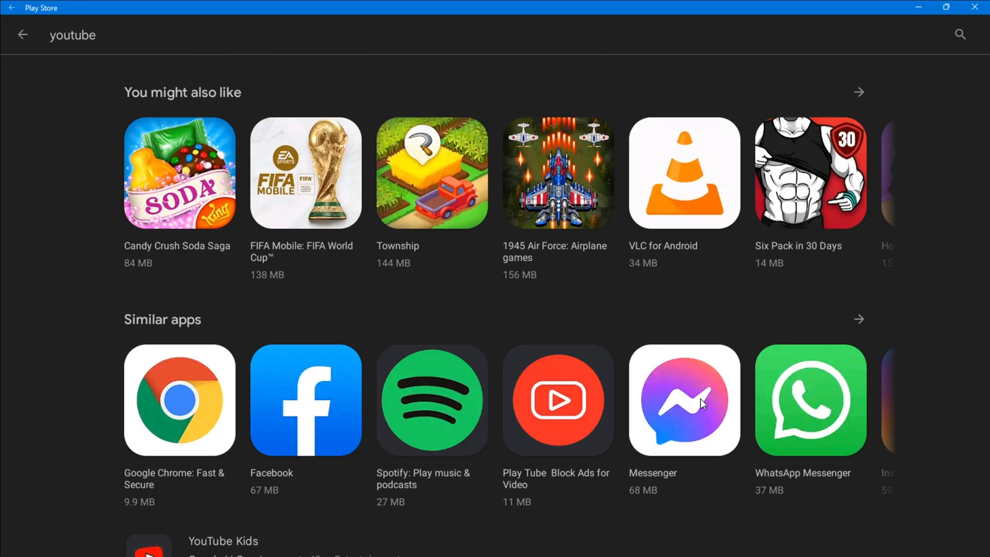
pyautogui.scroll(4, 697, 393)
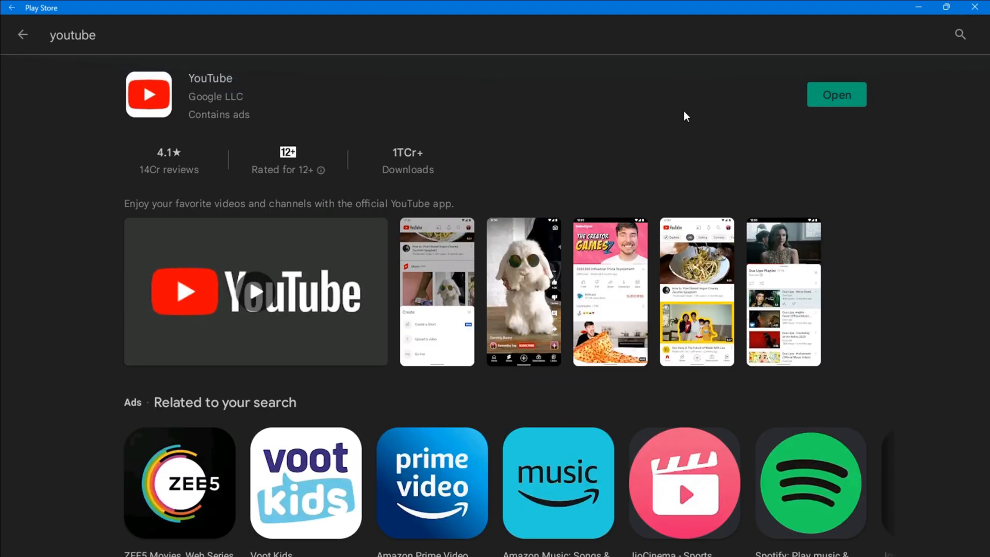
# - Launch the installed YouTube app, enlarge its window, and dismiss the YouTube Premium trial offer
pyautogui.click(827, 95)
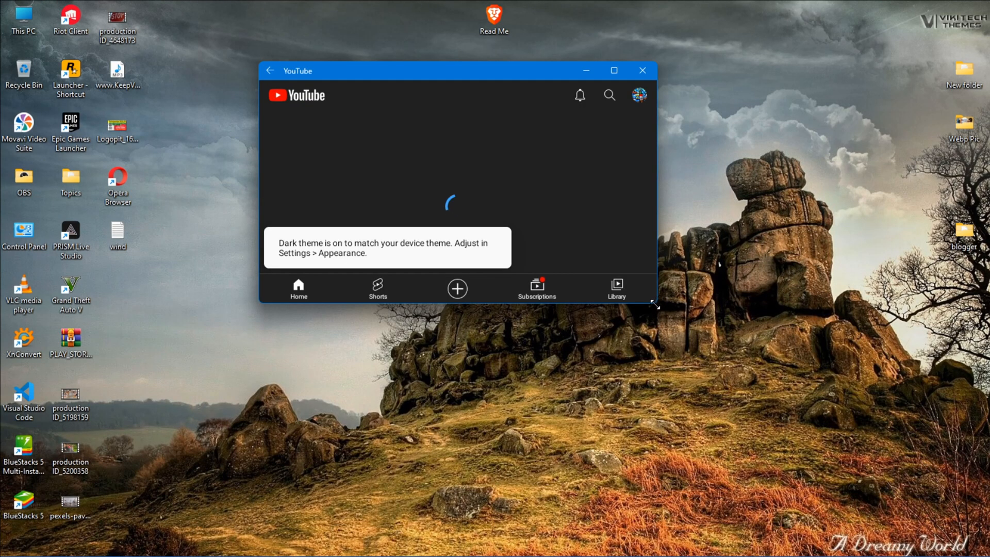
pyautogui.moveTo(654, 305); pyautogui.dragTo(788, 476)
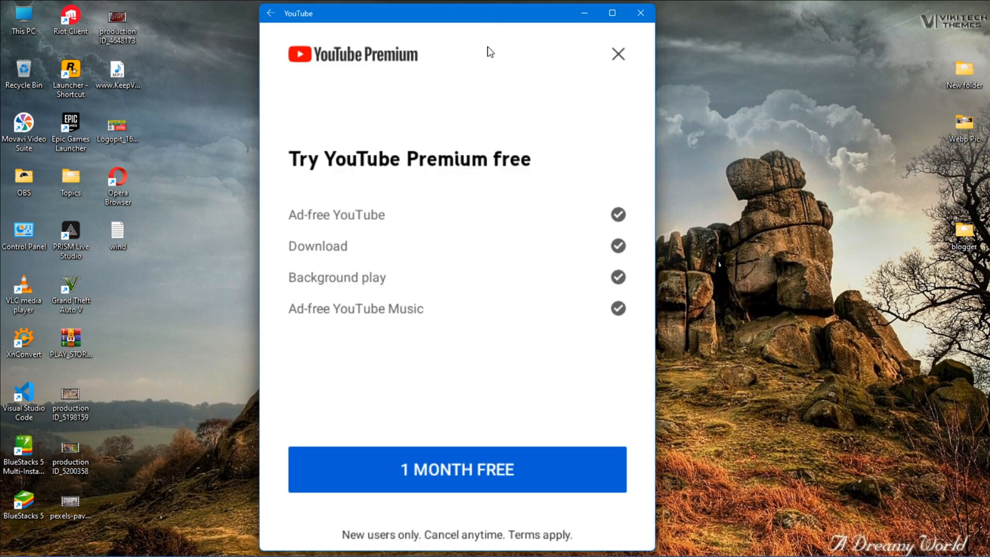
pyautogui.click(618, 53)
# - Search YouTube for ncs and look through the NoCopyrightSounds results
pyautogui.scroll(-15, 494, 370)
pyautogui.scroll(-15, 494, 379)
pyautogui.scroll(-5, 493, 392)
pyautogui.scroll(10, 495, 392)
pyautogui.scroll(15, 495, 381)
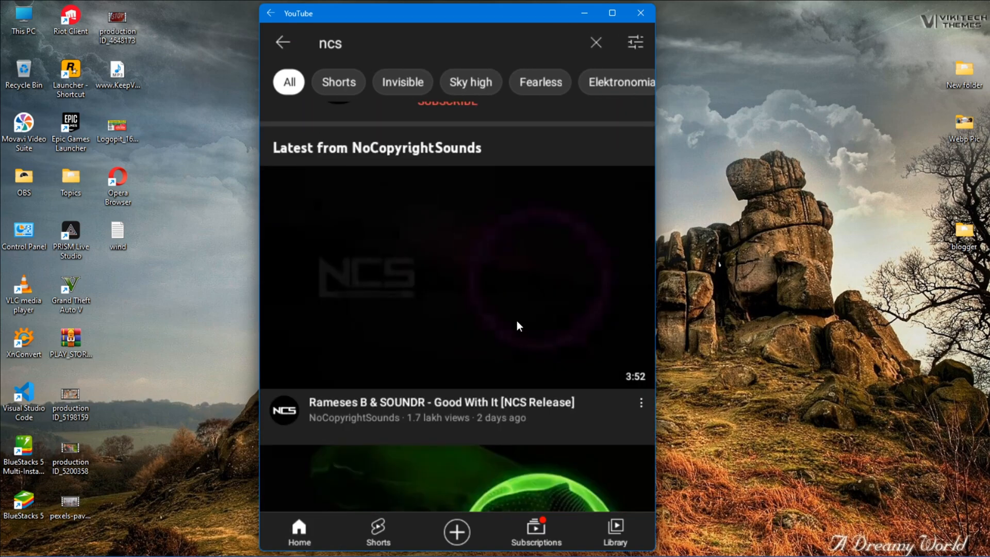
pyautogui.scroll(1, 431, 288)
pyautogui.scroll(-1, 433, 281)
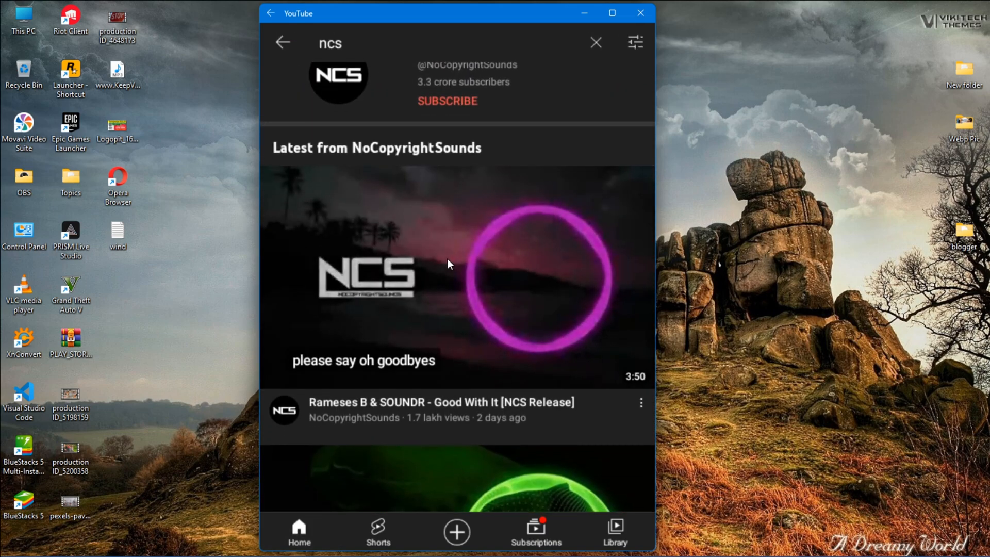
# - Play the Egzod & Maestro Chives - Royalty video, look over its page, and dismiss the Listen now! card
pyautogui.click(463, 255)
pyautogui.scroll(-5, 431, 413)
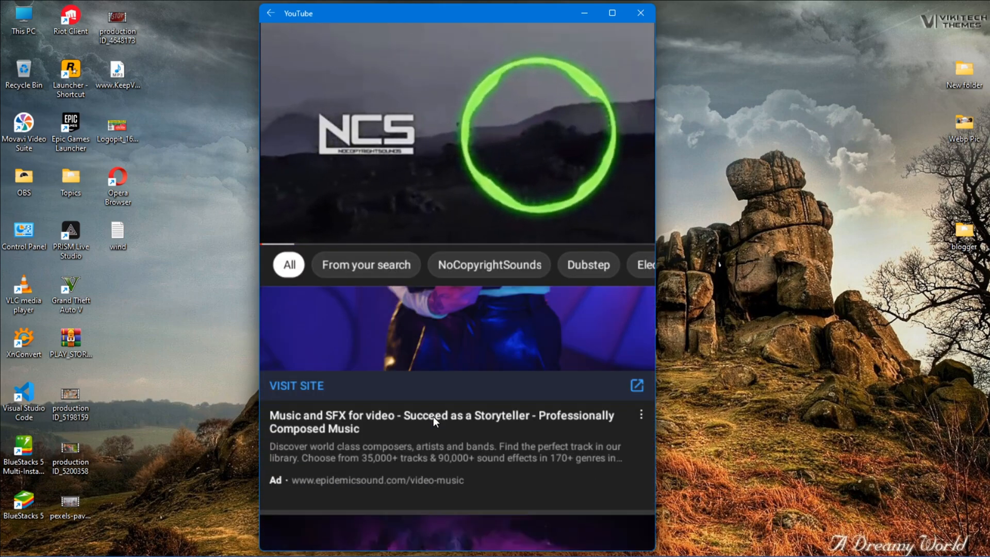
pyautogui.scroll(3, 463, 104)
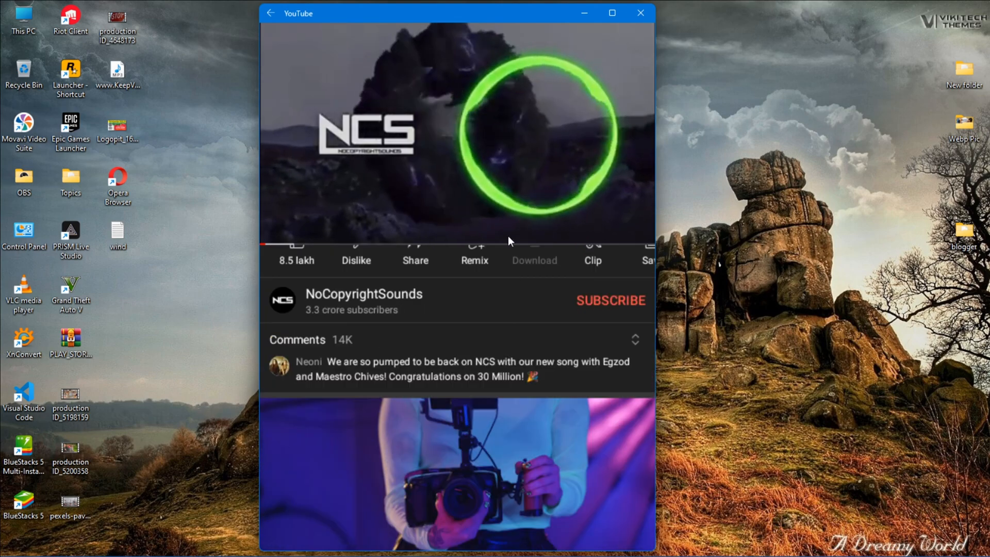
pyautogui.scroll(3, 542, 338)
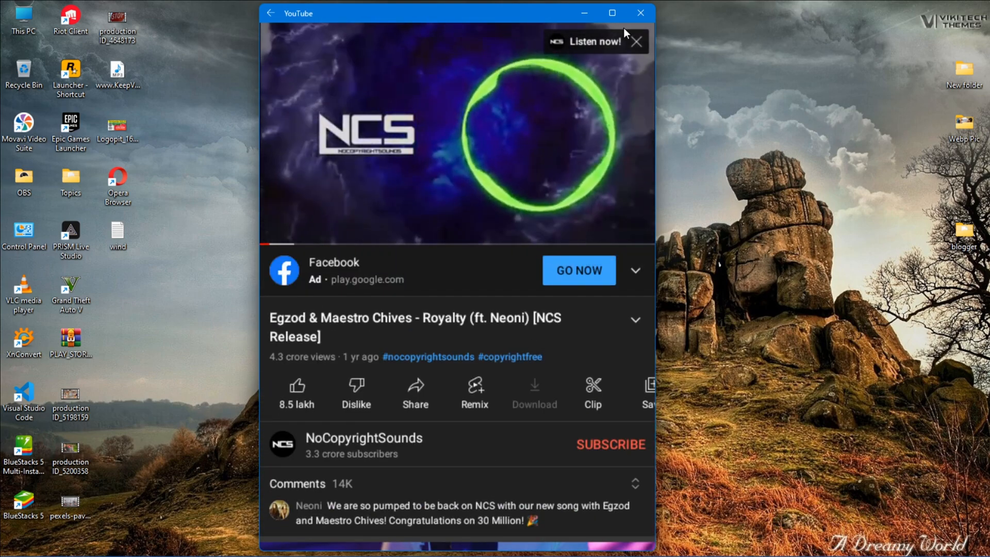
pyautogui.click(636, 40)
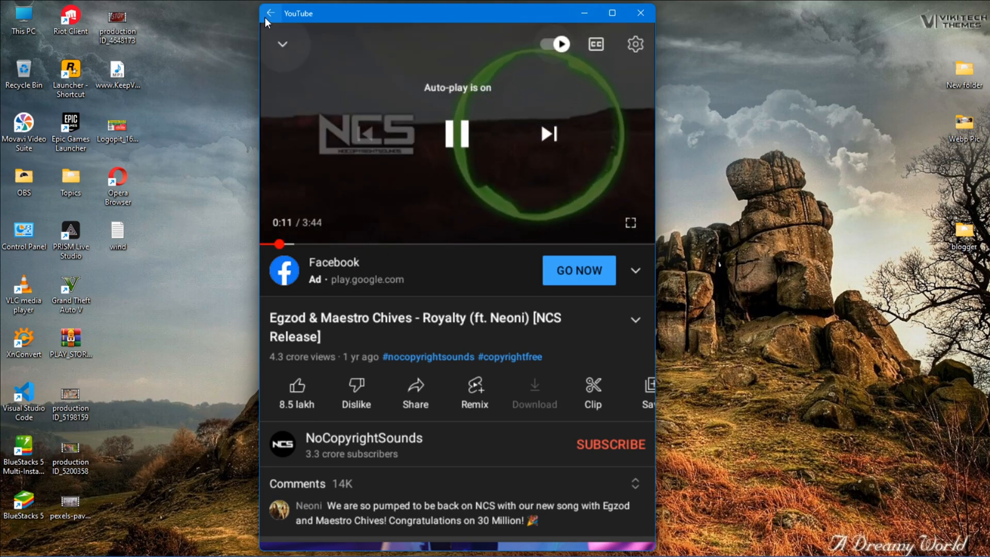
# - Minimize and close the playing video, then browse the YouTube home feed
pyautogui.click(266, 17)
pyautogui.click(278, 43)
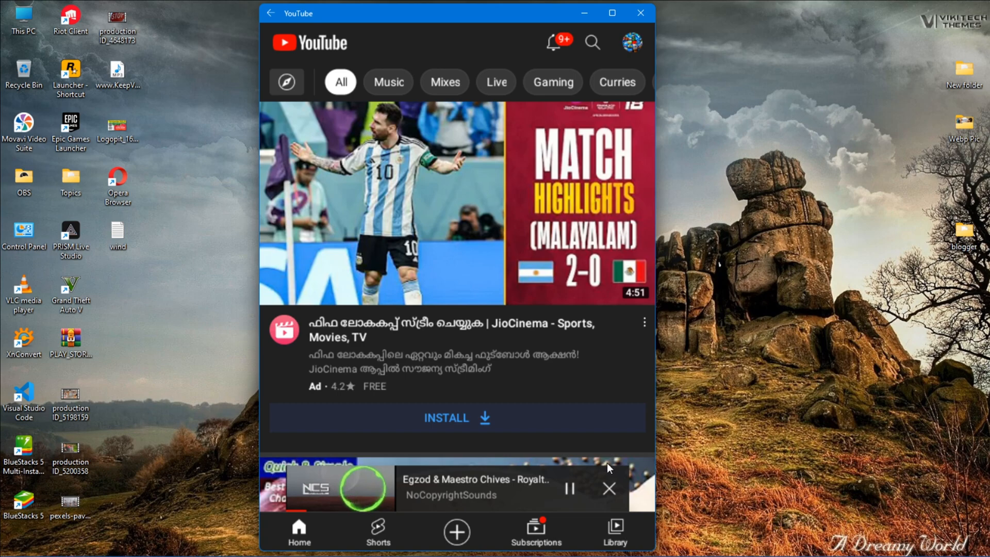
pyautogui.click(612, 487)
pyautogui.scroll(-6, 528, 369)
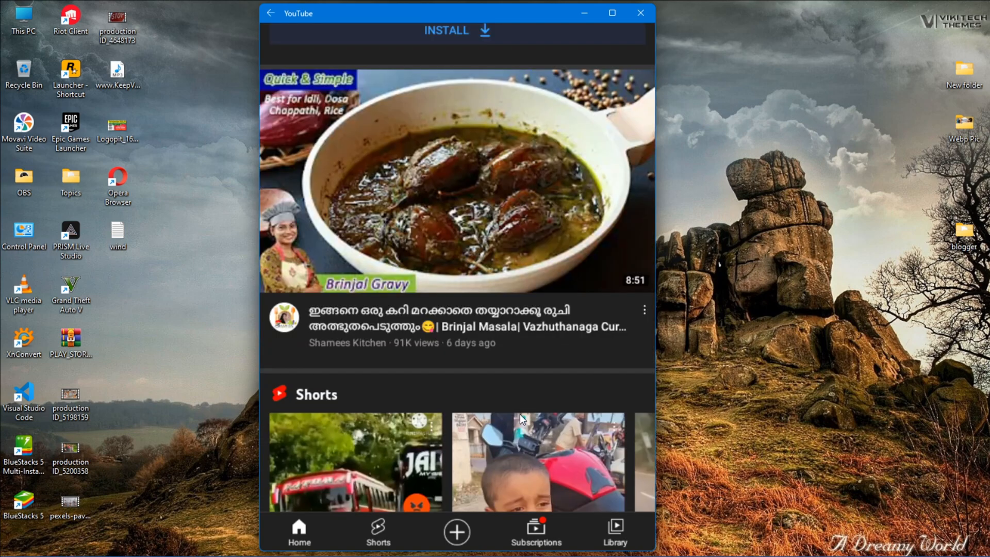
pyautogui.scroll(-8, 515, 419)
pyautogui.scroll(-8, 516, 424)
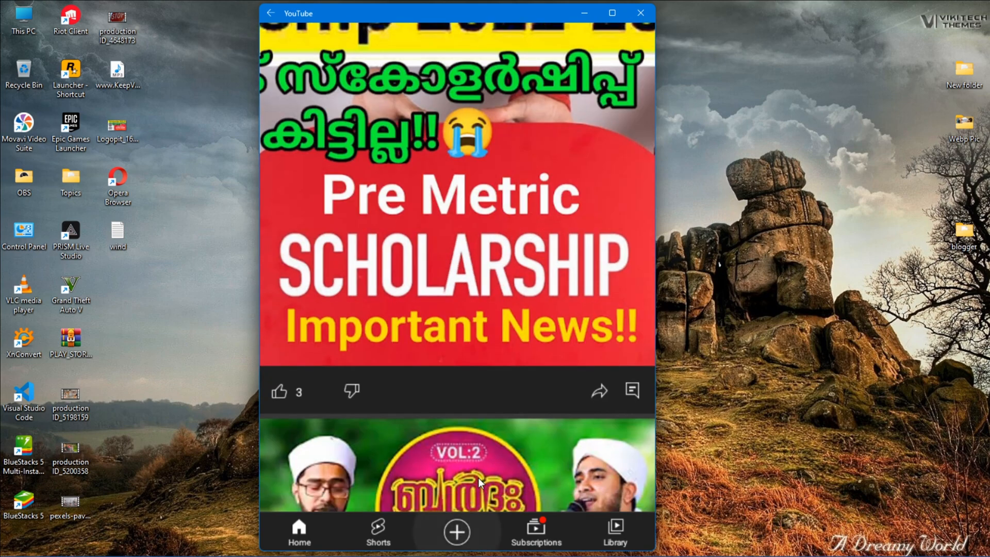
pyautogui.scroll(2, 485, 485)
pyautogui.scroll(3, 468, 516)
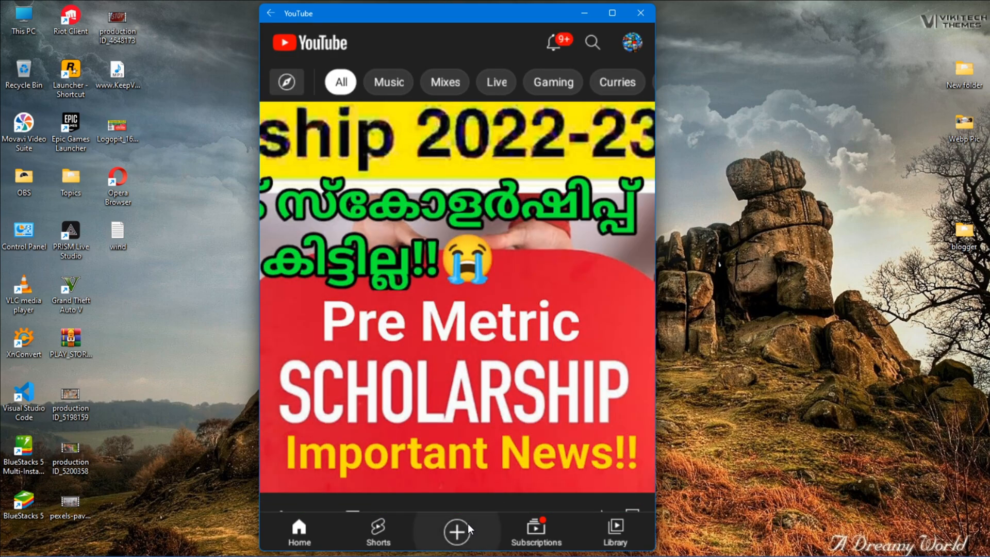